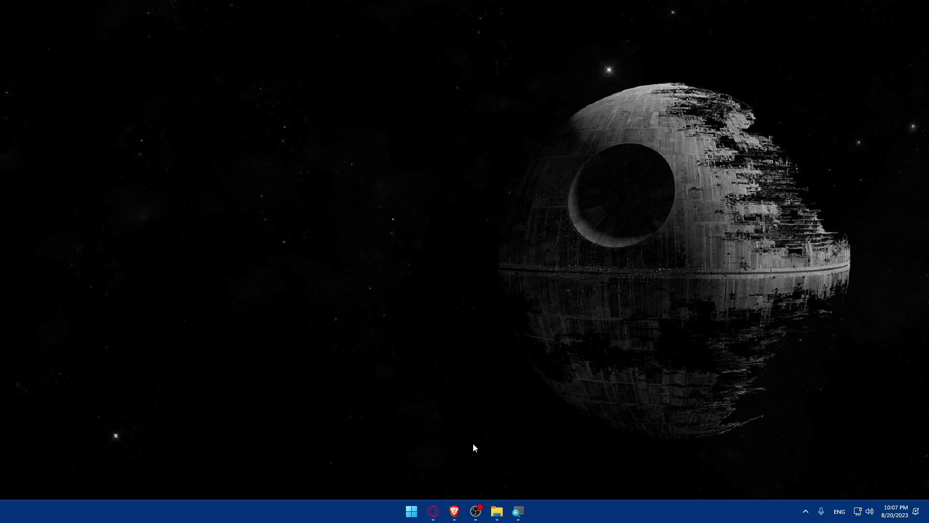
Launch Brave and navigate to bigcartel.com
left_click(454, 510)
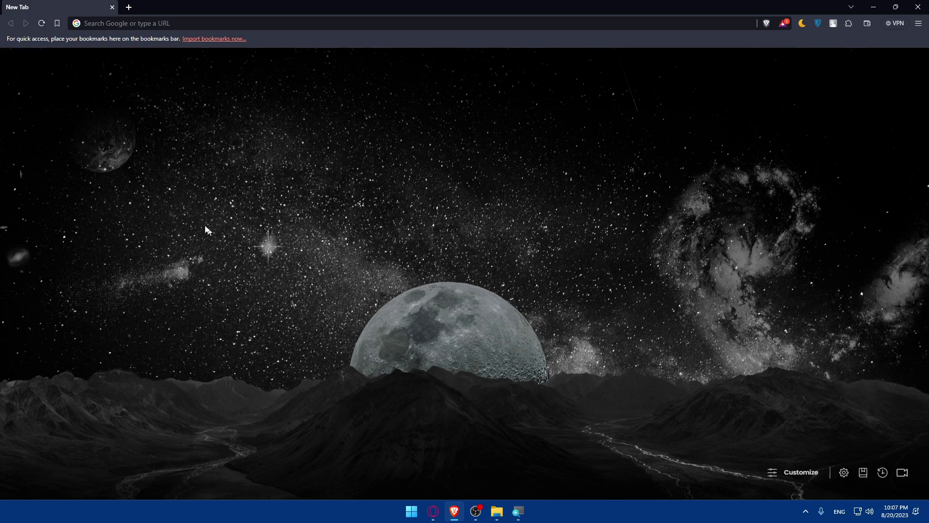
left_click(154, 25)
type("big")
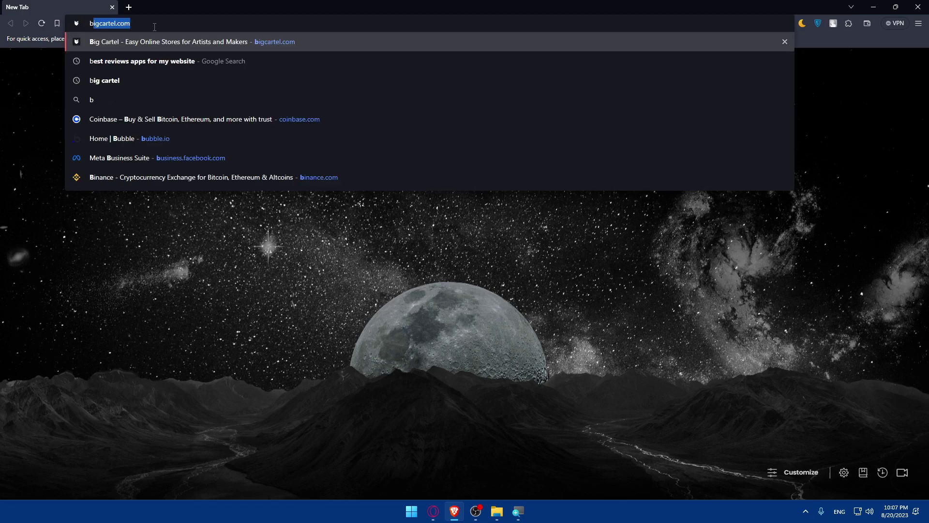
type("cartel")
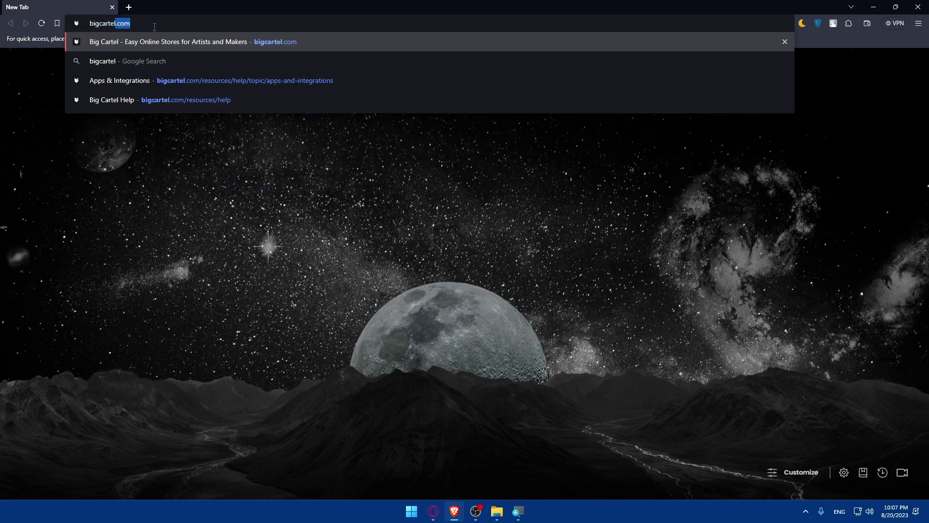
type(".co")
key("Return")
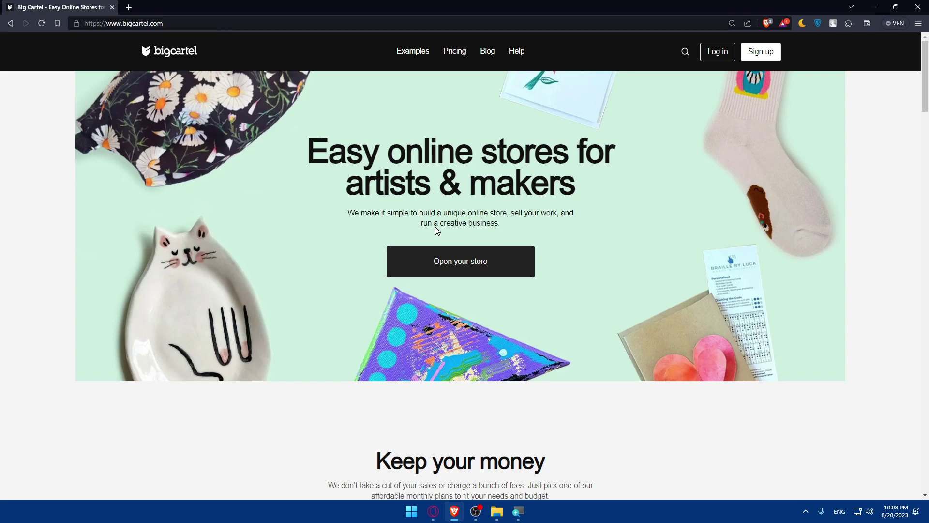
scroll(435, 227, "down", 5)
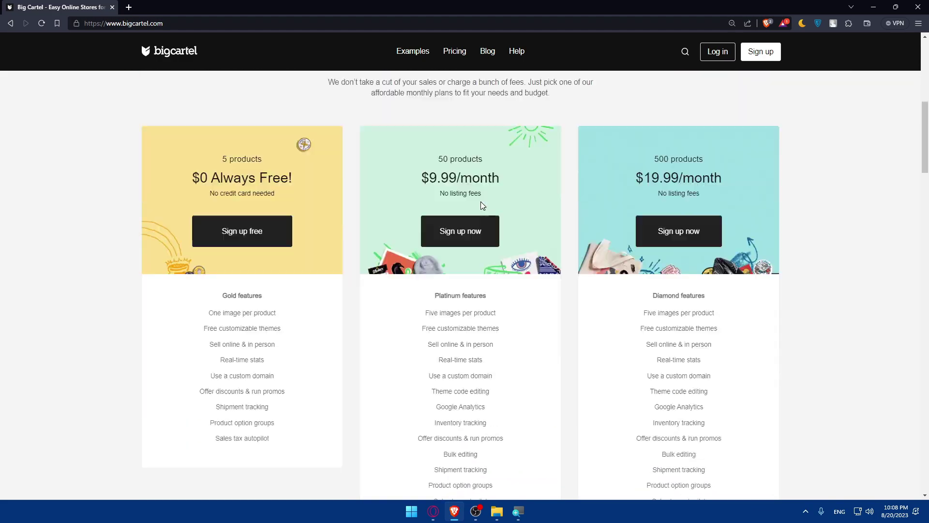
scroll(480, 201, "down", 8)
scroll(479, 204, "down", 3)
scroll(472, 214, "down", 5)
scroll(472, 217, "down", 5)
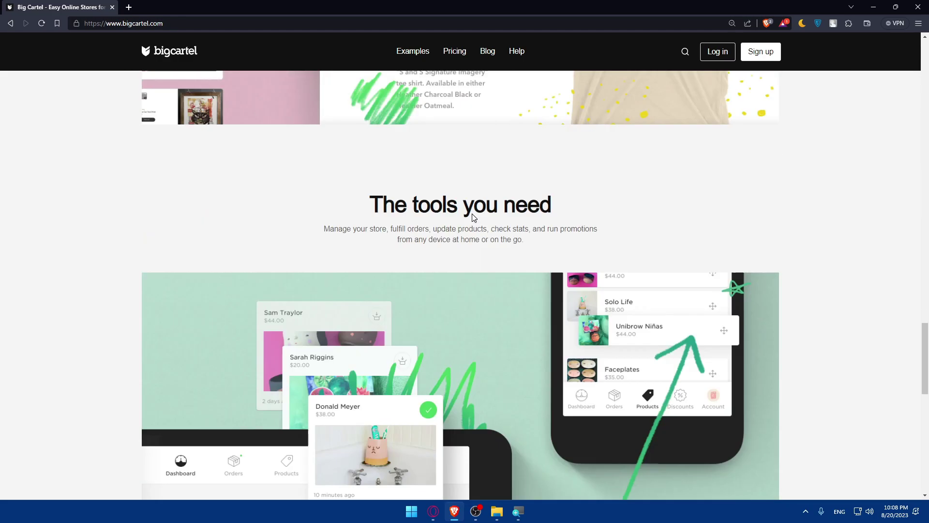
scroll(471, 221, "down", 5)
Go to the Pricing page from the top navigation
left_click(458, 60)
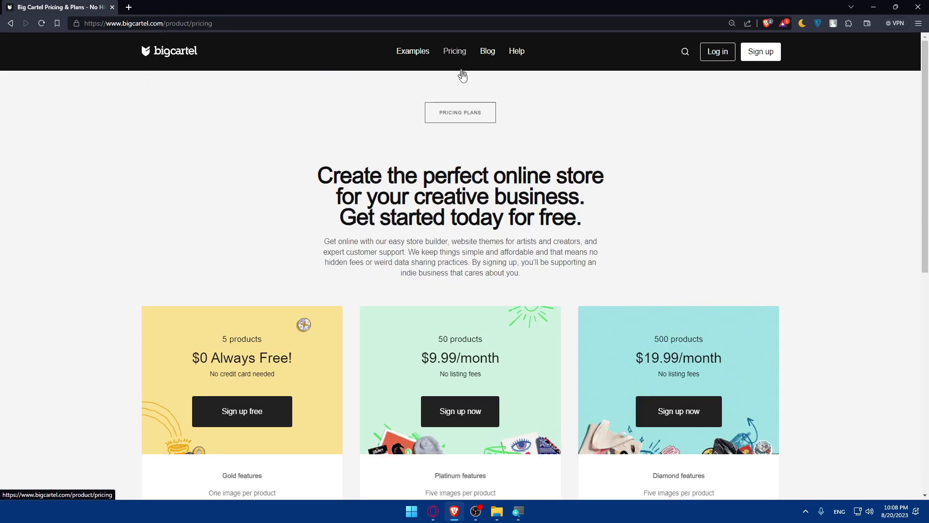
scroll(462, 218, "down", 2)
scroll(486, 222, "down", 1)
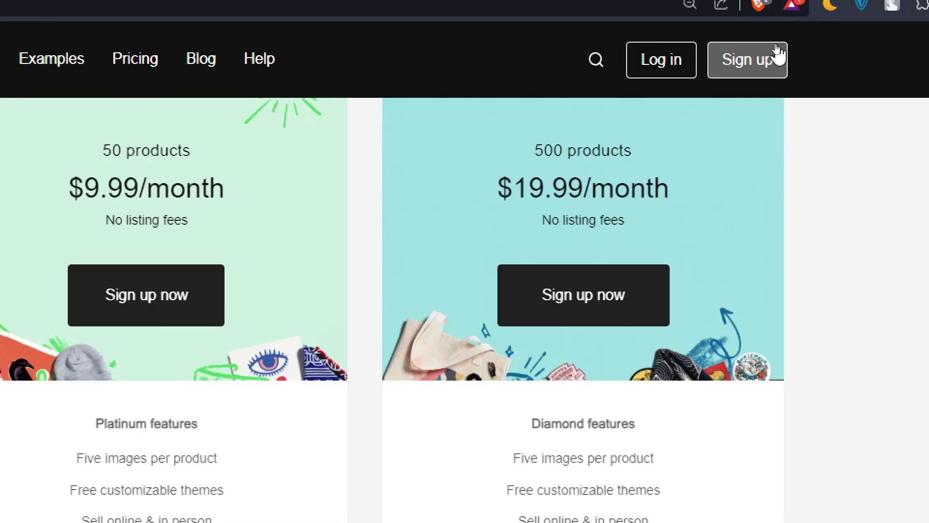
Log in, return to the dashboard and dismiss the 'Your account' tour popup
left_click(660, 64)
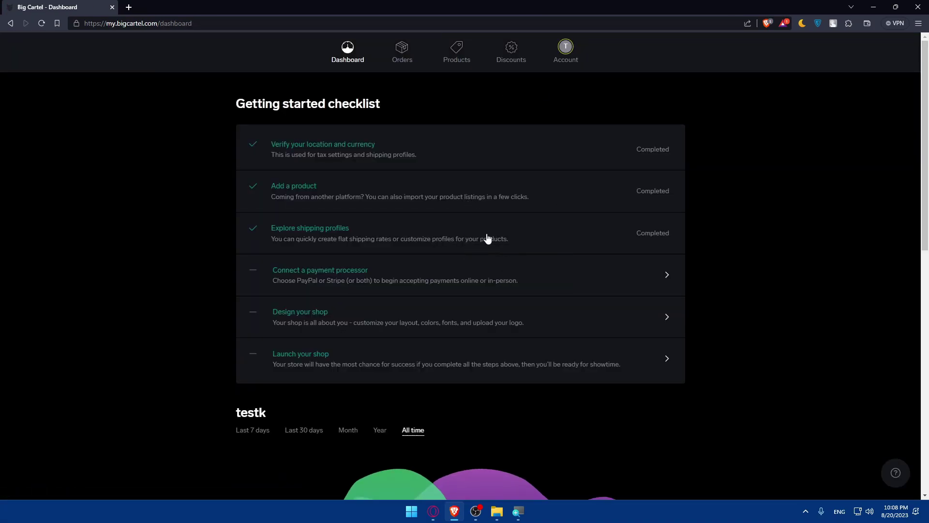
left_click_drag(233, 108, 525, 105)
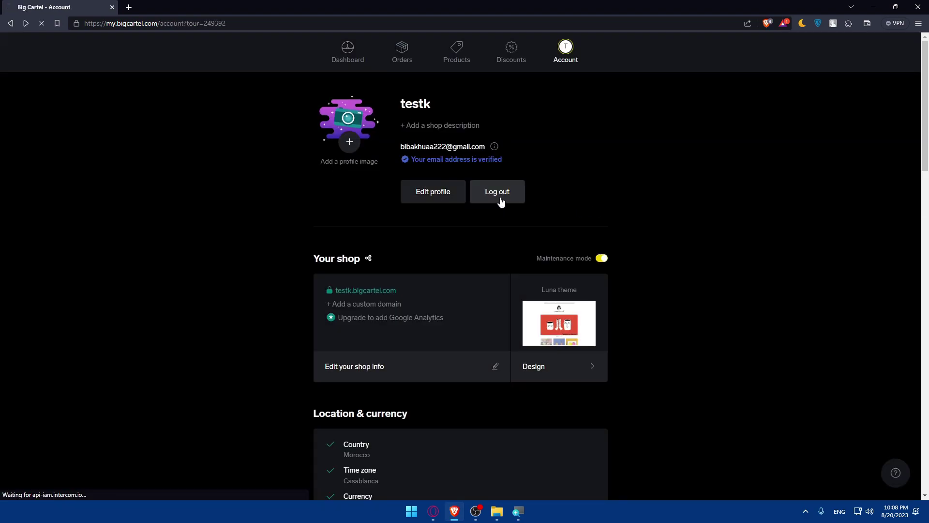
key("alt+Left")
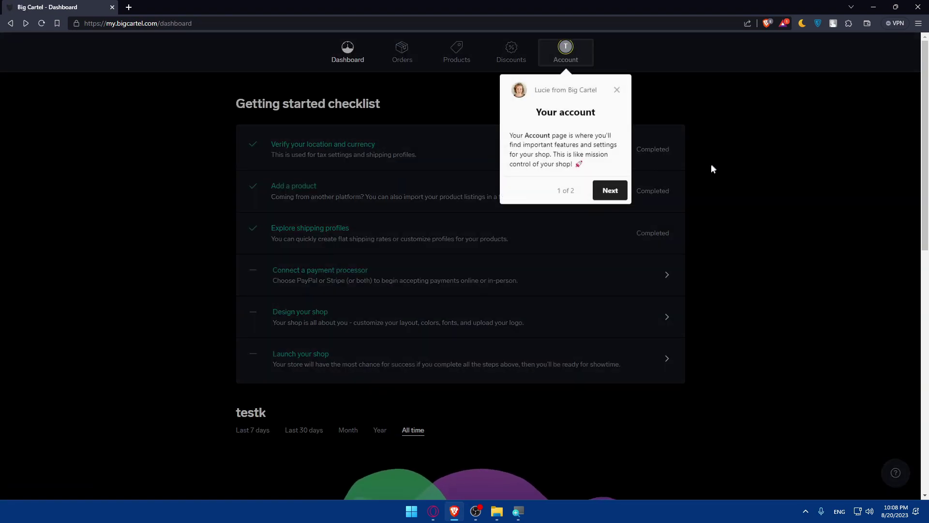
left_click(618, 90)
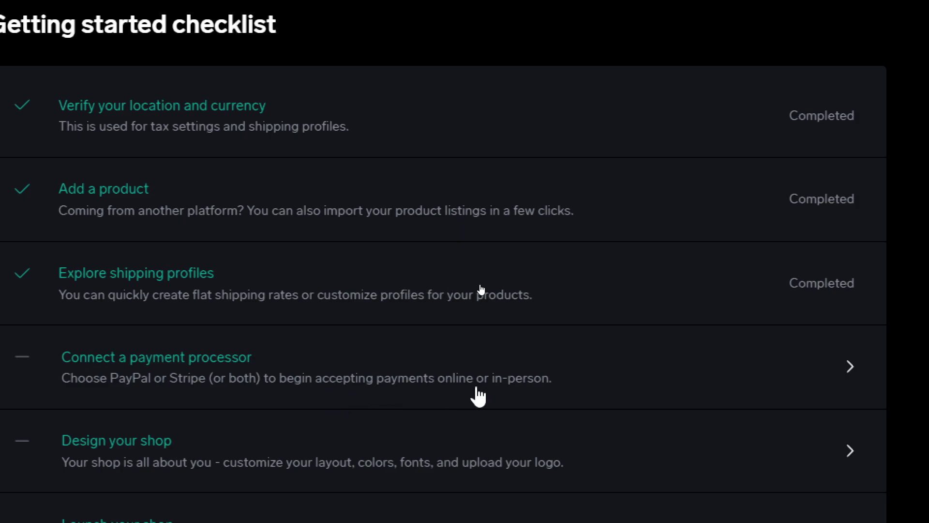
scroll(269, 440, "down", 1)
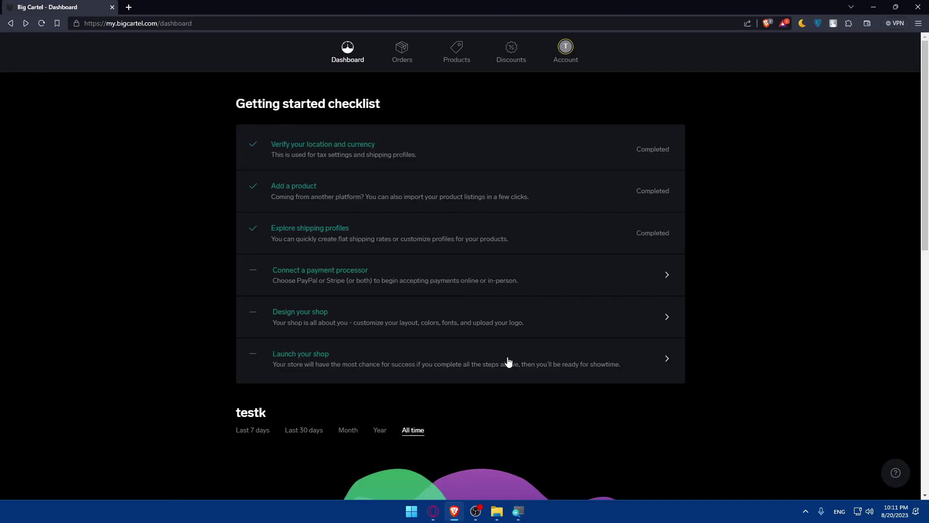
scroll(418, 273, "down", 4)
scroll(417, 275, "up", 4)
scroll(417, 275, "down", 6)
scroll(410, 306, "up", 2)
scroll(413, 310, "up", 5)
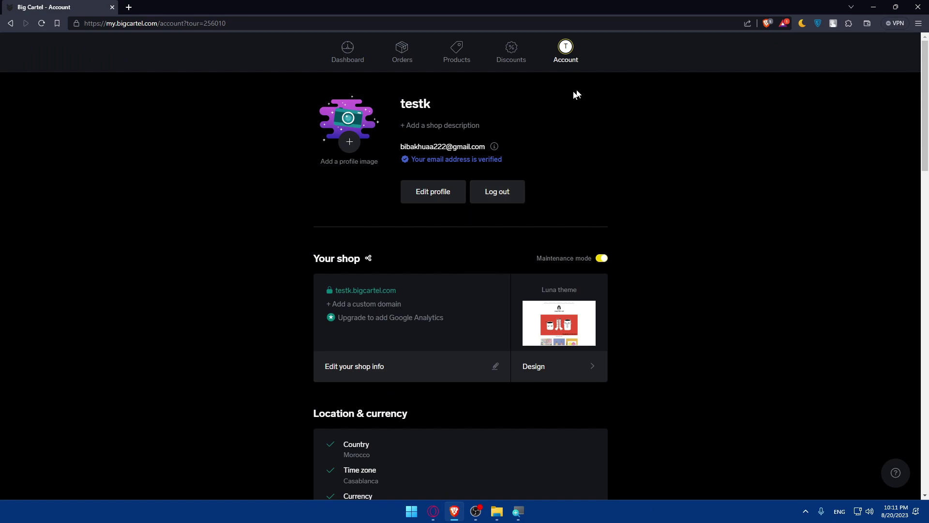
Dismiss the tour message and go to the Account settings page
left_click(615, 90)
left_click(347, 59)
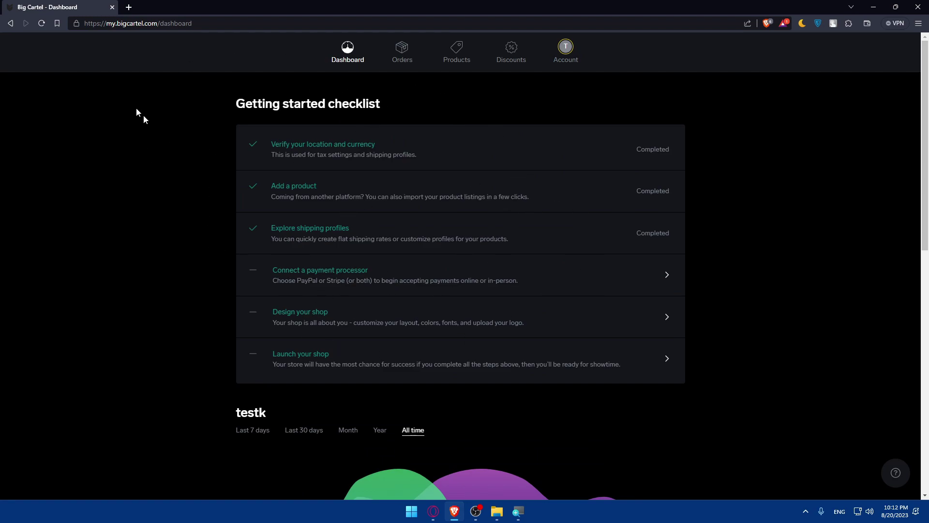
left_click(570, 58)
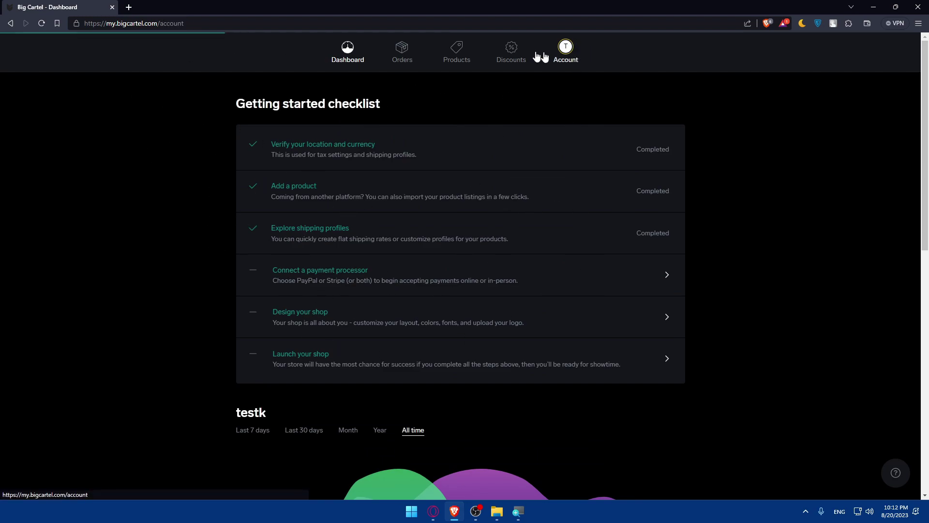
scroll(531, 139, "down", 2)
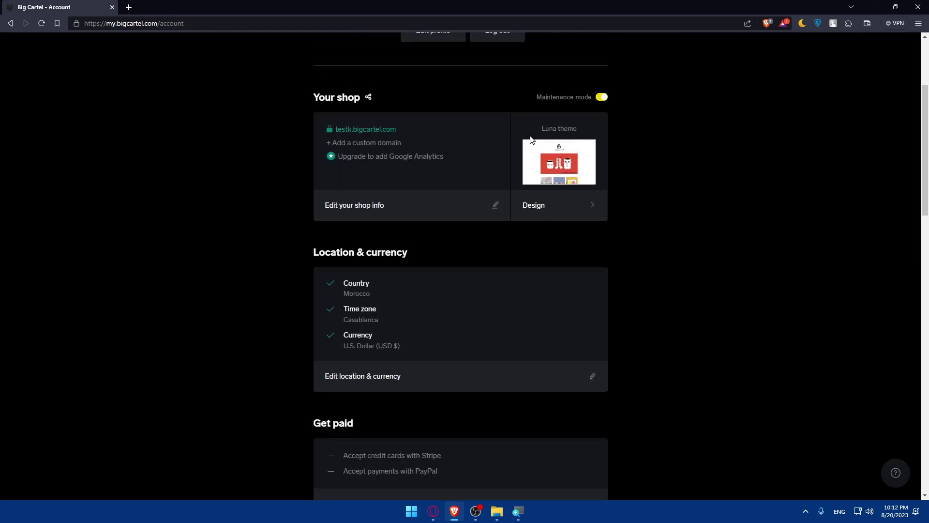
scroll(531, 139, "down", 1)
scroll(531, 139, "down", 1)
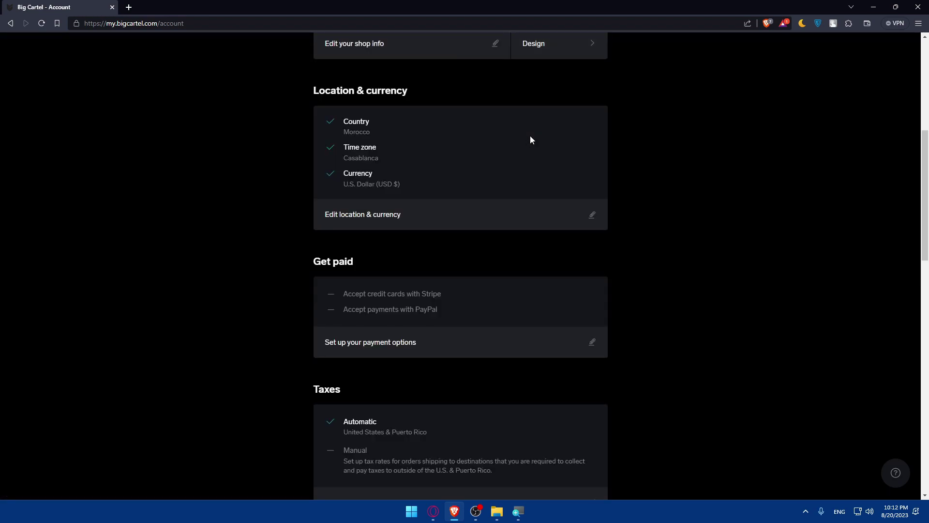
In the location & currency form, pick United States from the Country list
left_click(532, 220)
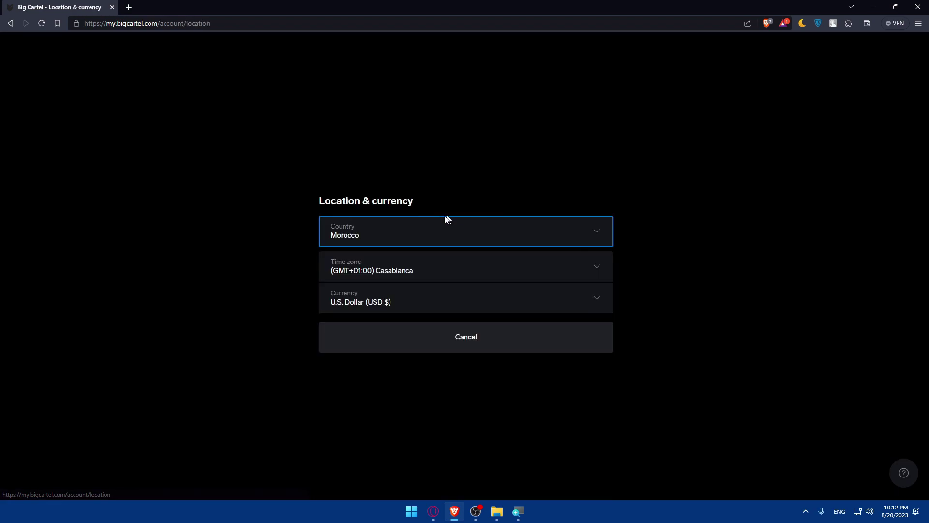
left_click(421, 236)
key("u")
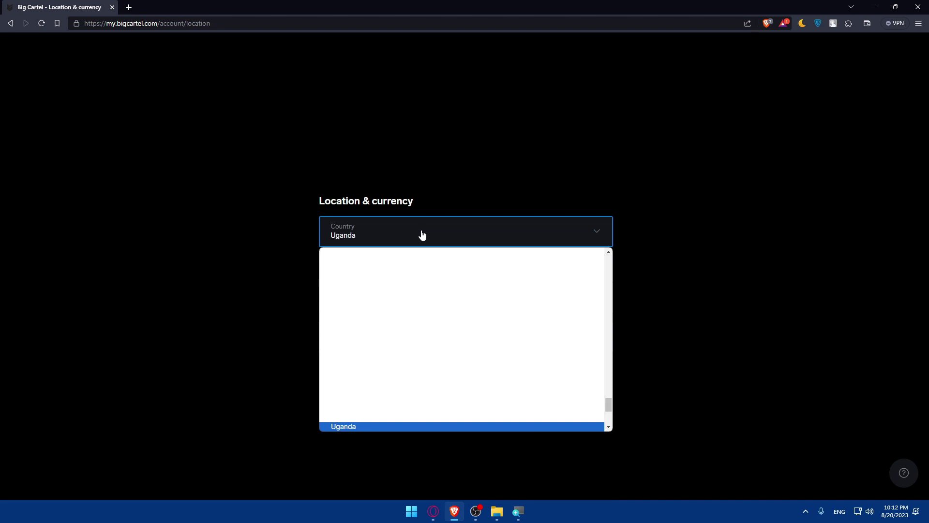
key("u")
key("n")
key("Down")
left_click(376, 426)
Fill the saved street address and zip, keep Casablanca time zone, and verify the address
left_click(389, 236)
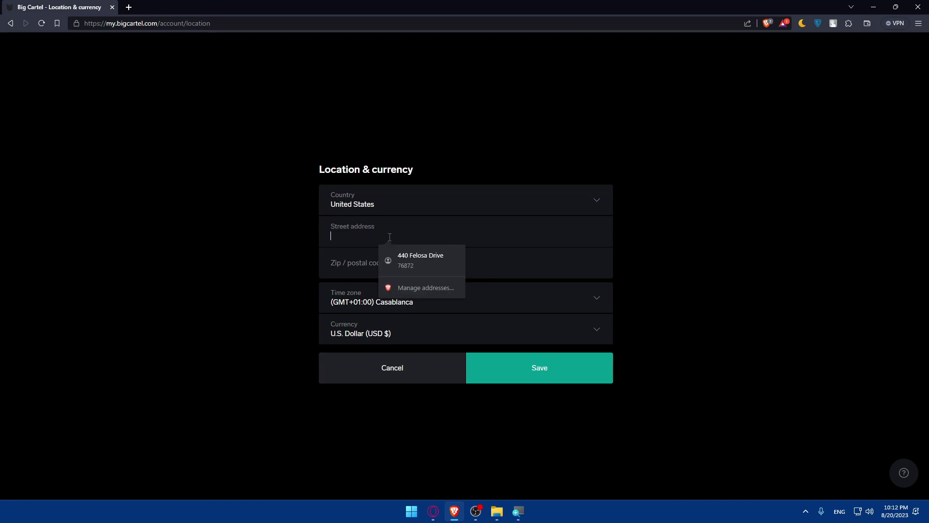
left_click(408, 268)
left_click(399, 306)
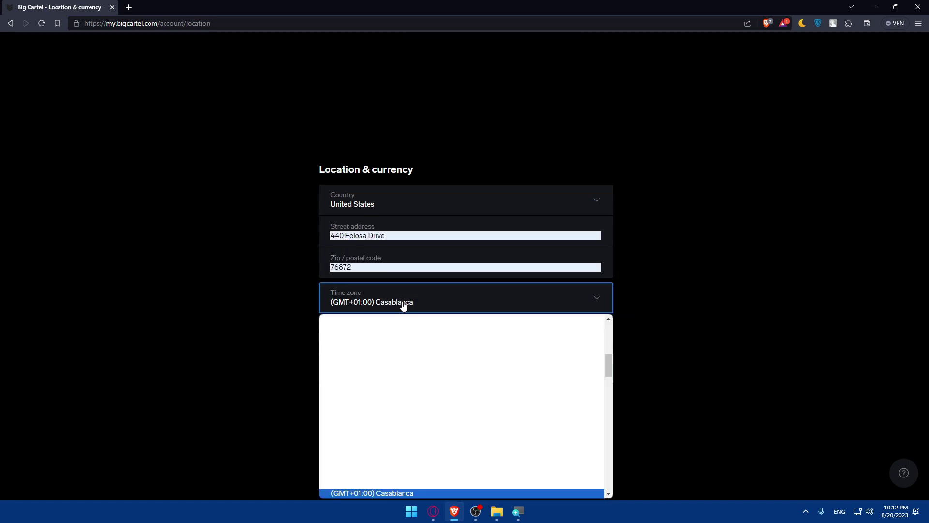
left_click(403, 306)
left_click(513, 370)
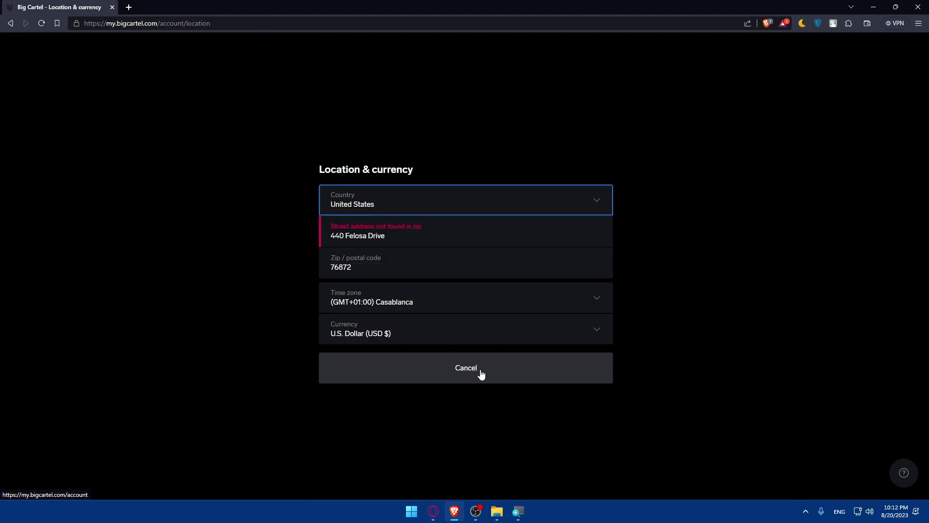
Review the country choices without changing, then go back to the Account overview unsaved
left_click(418, 207)
left_click(417, 212)
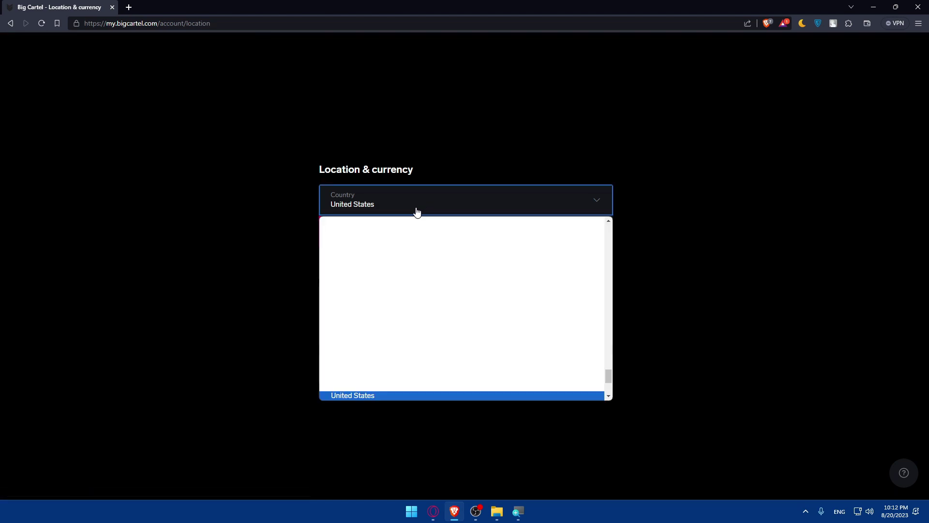
left_click(416, 212)
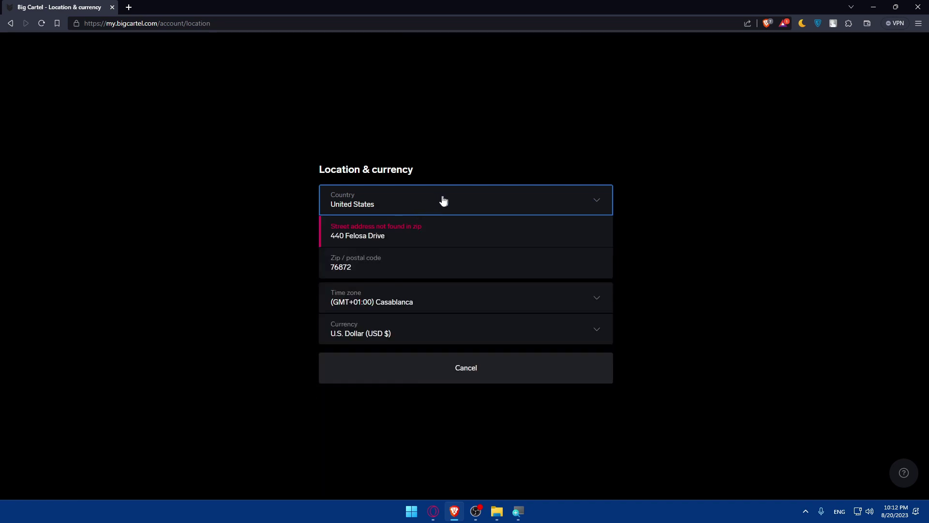
left_click(229, 195)
key("alt+Left")
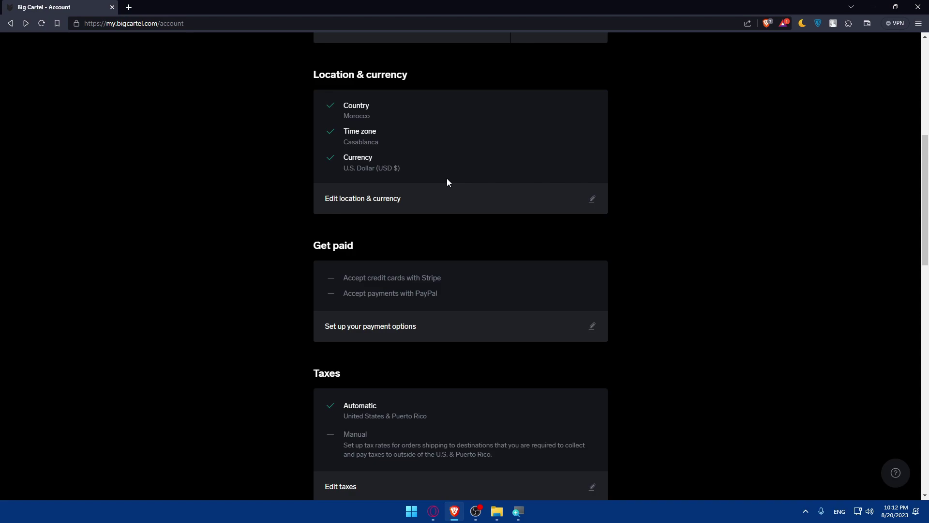
scroll(447, 182, "down", 1)
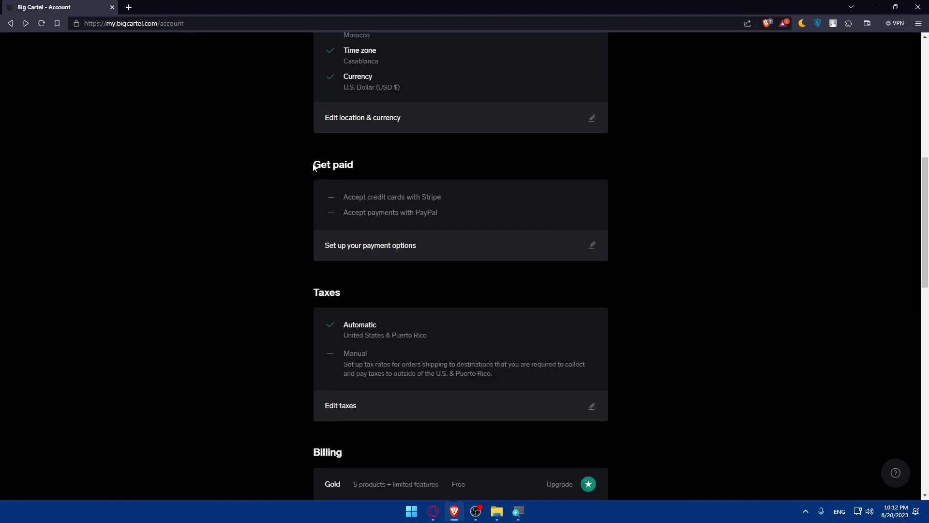
left_click_drag(294, 162, 421, 168)
left_click(420, 169)
left_click_drag(325, 198, 477, 203)
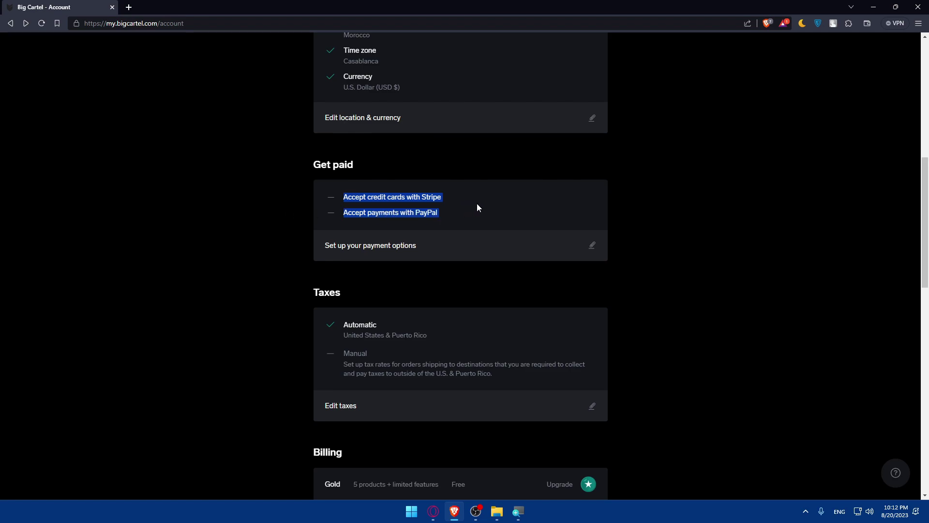
mouse_move(347, 212)
left_mouse_down()
mouse_move(327, 208)
mouse_move(358, 218)
left_mouse_up()
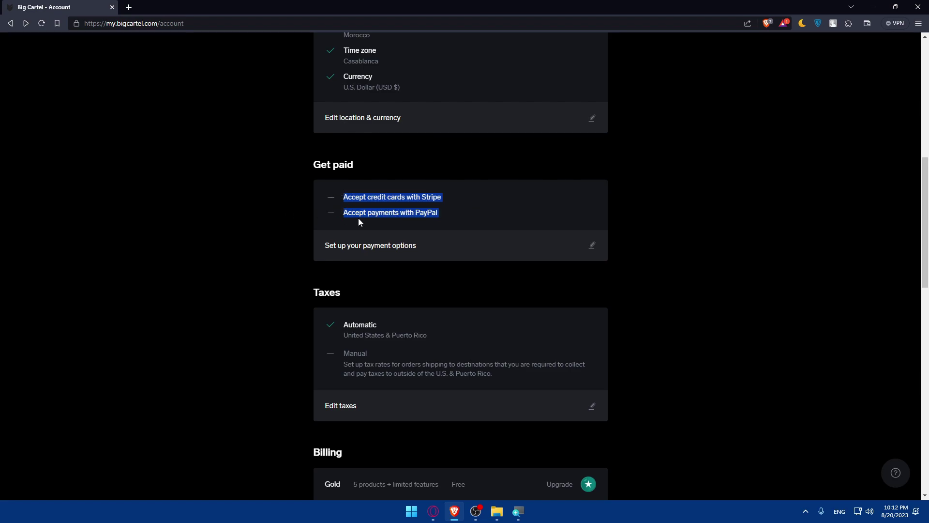
left_click(570, 258)
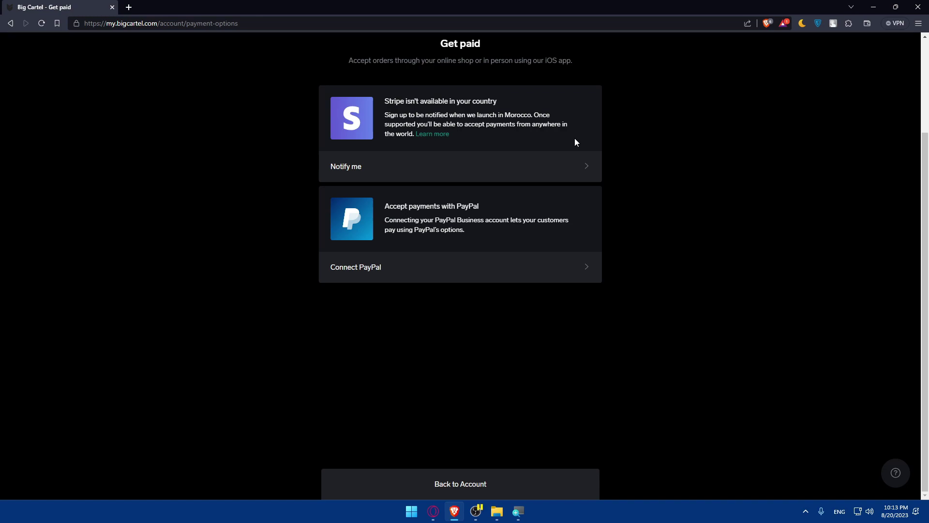
key("alt+Left")
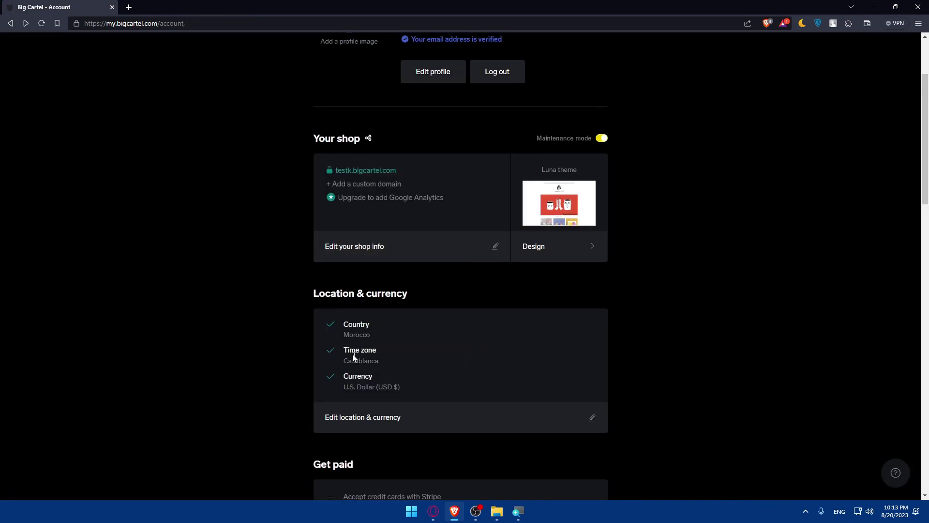
Visit the payment options setup page and return to the account overview
double_click(356, 335)
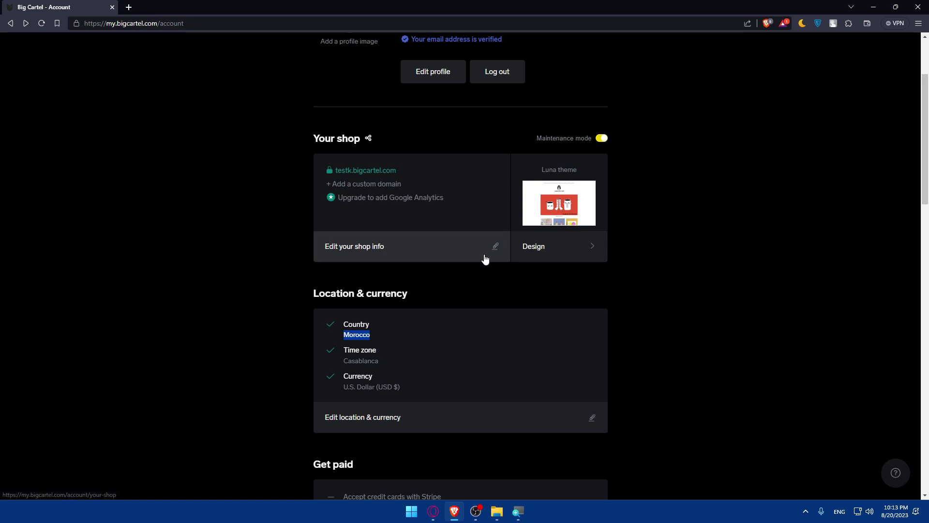
scroll(437, 331, "down", 2)
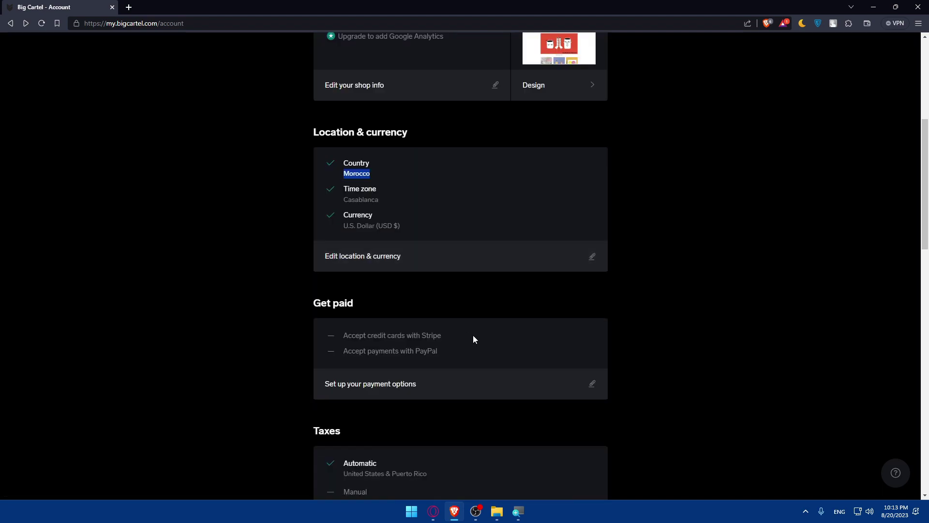
left_click(463, 389)
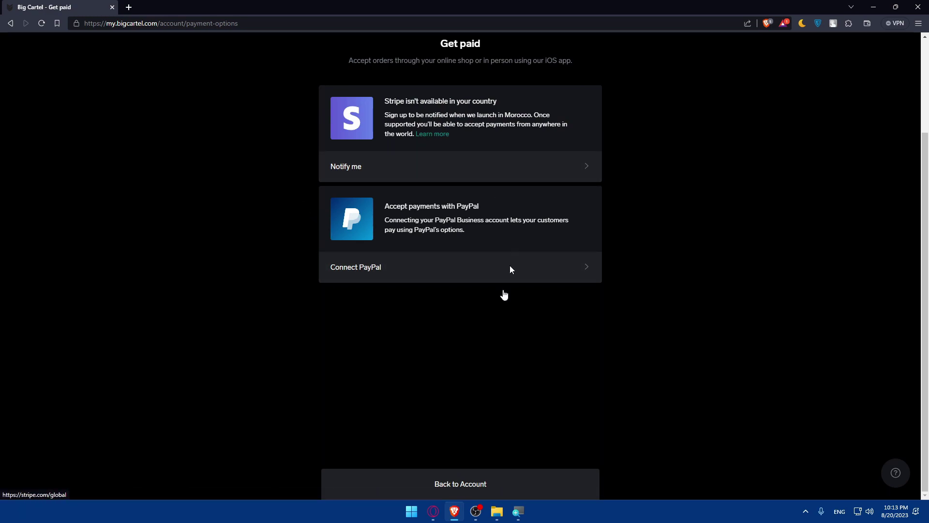
left_click(457, 485)
scroll(500, 342, "down", 5)
scroll(519, 310, "down", 5)
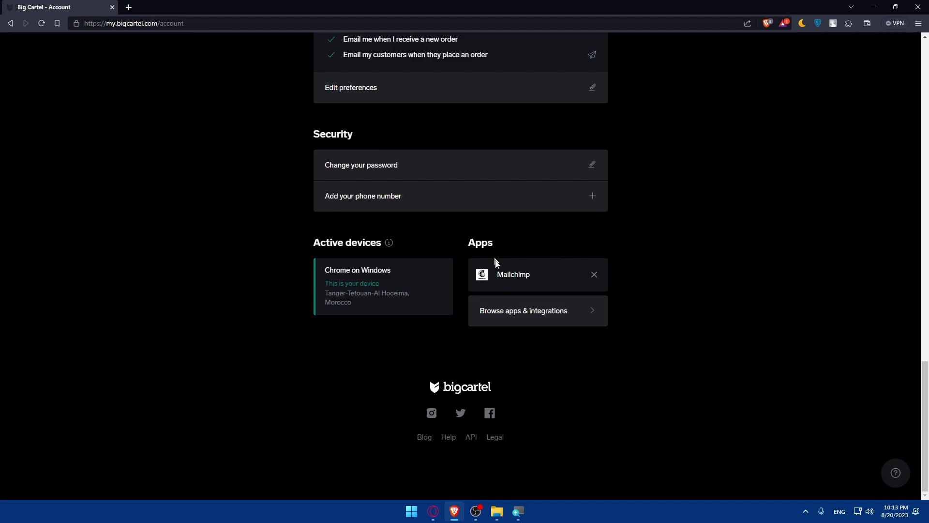
scroll(495, 263, "up", 10)
scroll(527, 104, "down", 10)
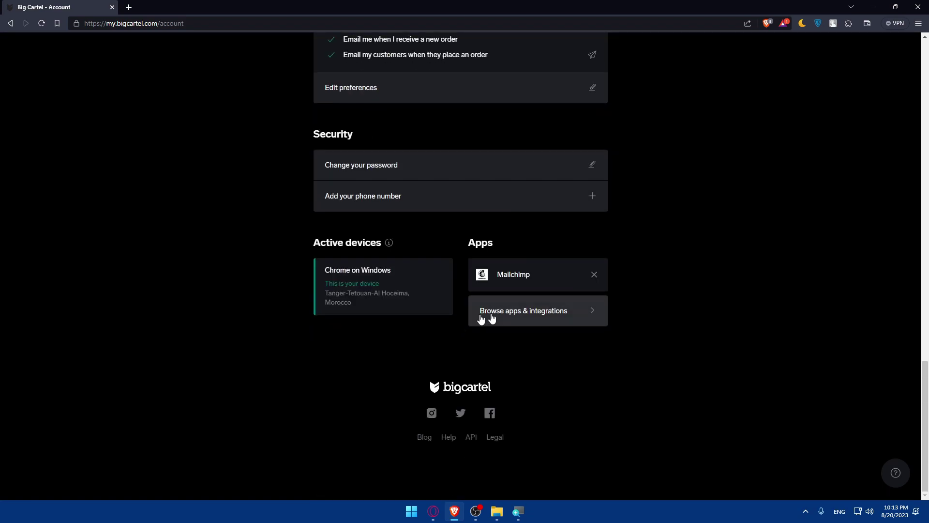
In a new help tab, read the Apple Pay article under Payment Processors, then go back to Apps & Integrations
left_click(535, 321)
scroll(276, 303, "down", 4)
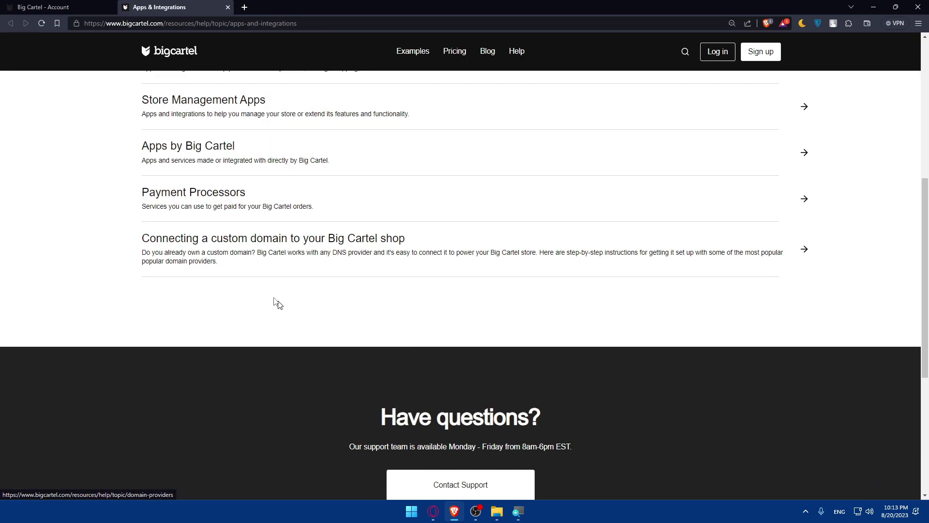
scroll(275, 303, "up", 1)
left_click(234, 282)
scroll(367, 279, "down", 4)
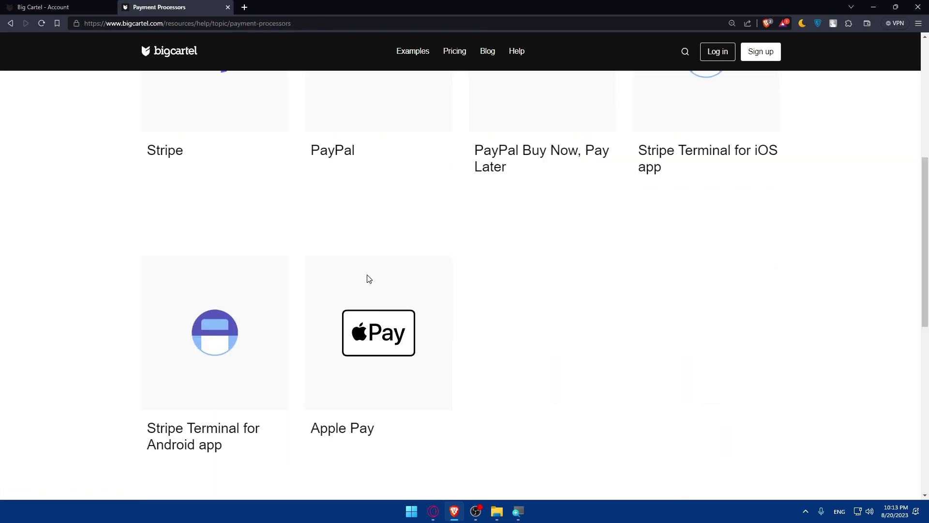
left_click(410, 304)
scroll(410, 309, "down", 3)
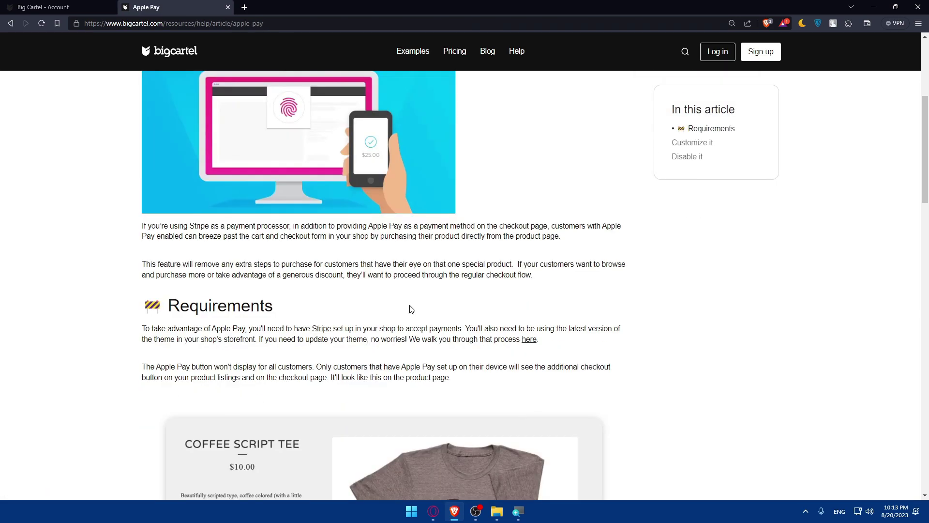
scroll(409, 309, "up", 1)
scroll(283, 229, "down", 2)
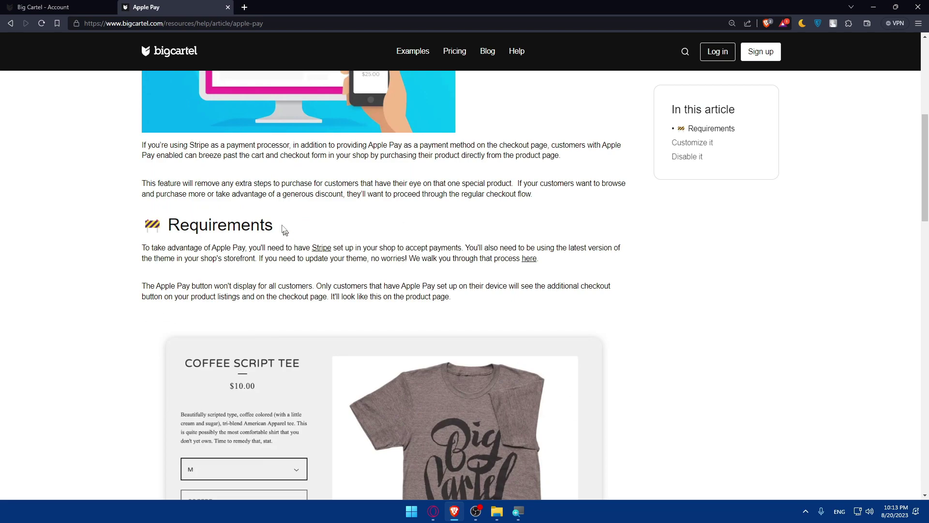
scroll(284, 233, "down", 1)
scroll(305, 240, "down", 1)
scroll(348, 254, "down", 1)
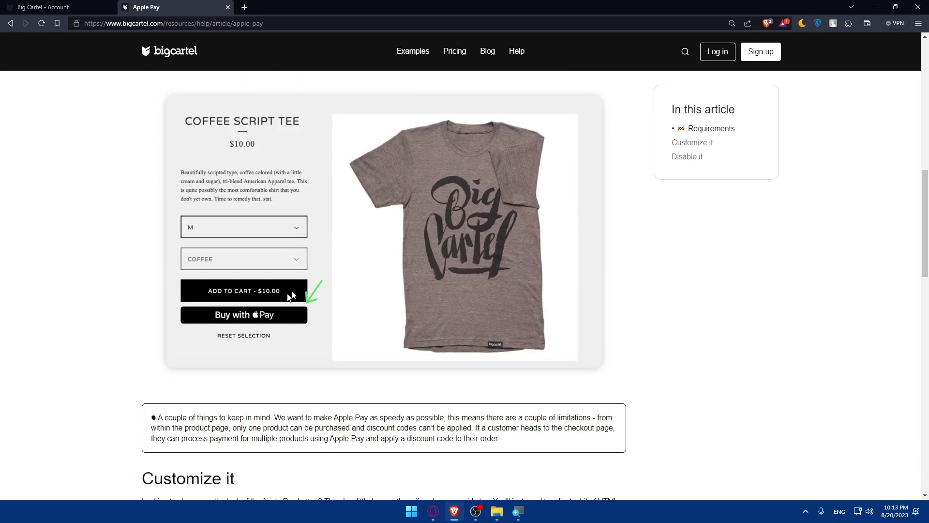
scroll(289, 295, "down", 5)
scroll(370, 281, "down", 2)
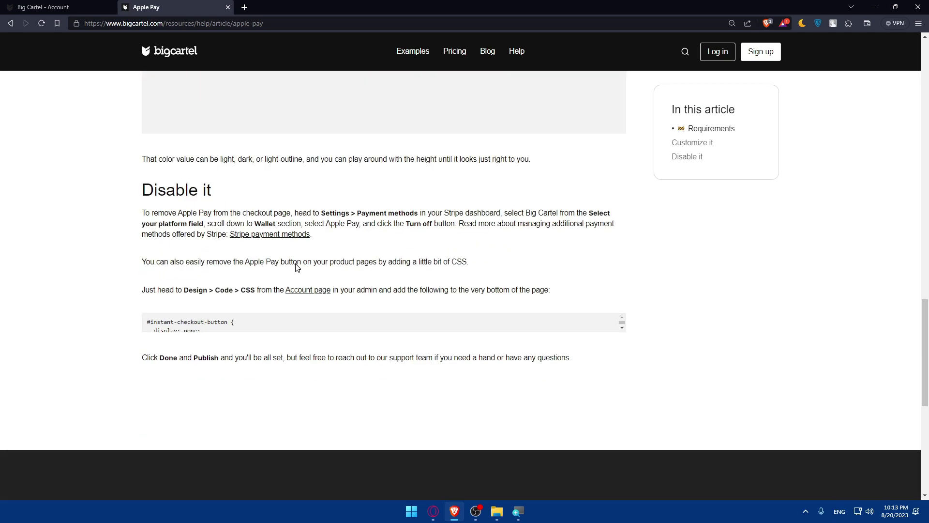
scroll(305, 269, "up", 2)
scroll(354, 229, "down", 1)
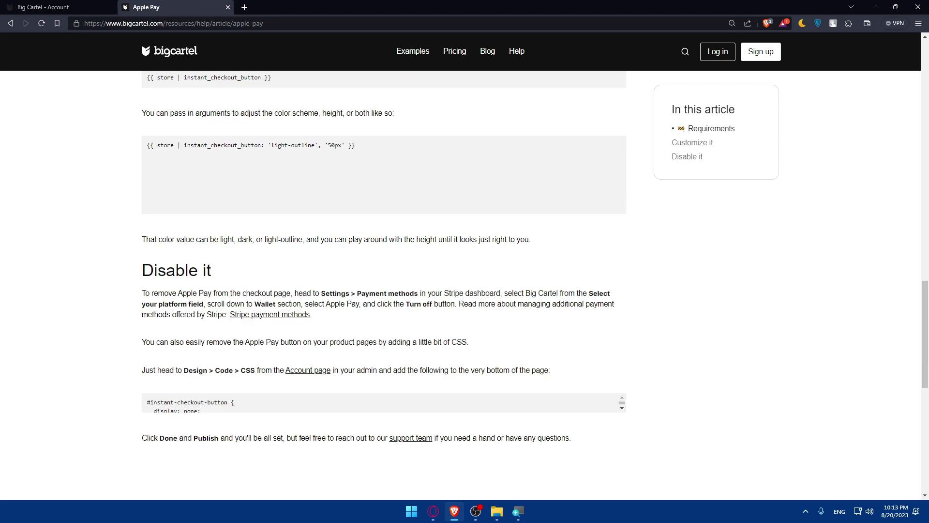
scroll(377, 257, "down", 4)
scroll(304, 298, "up", 5)
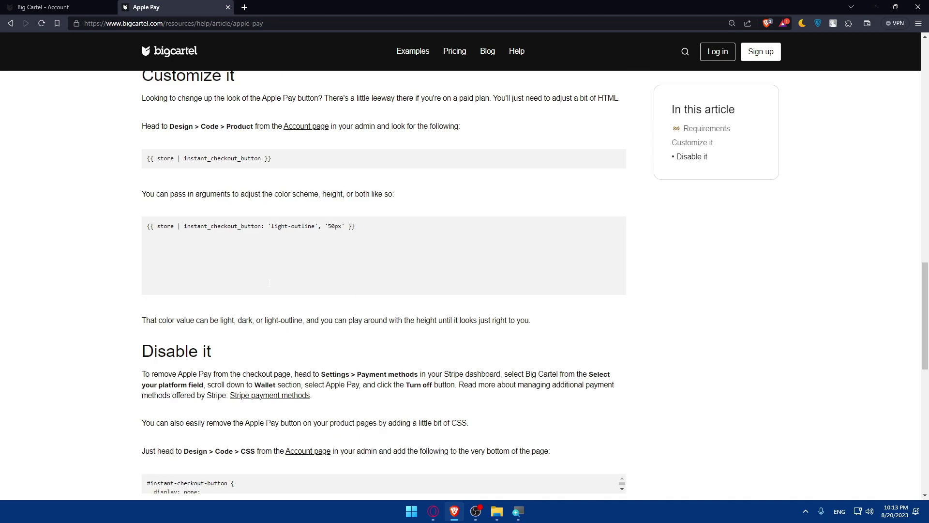
scroll(270, 290, "down", 5)
scroll(272, 290, "up", 8)
key("alt+Left")
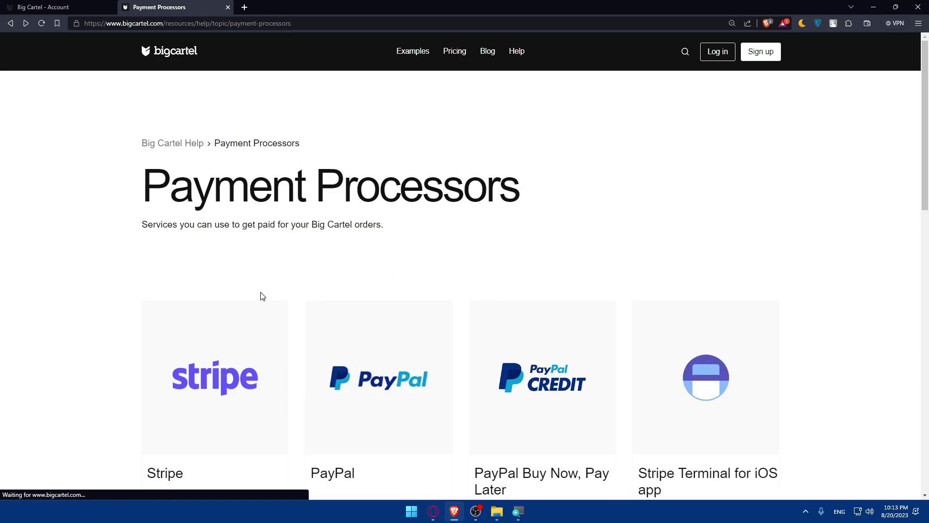
key("alt+Left")
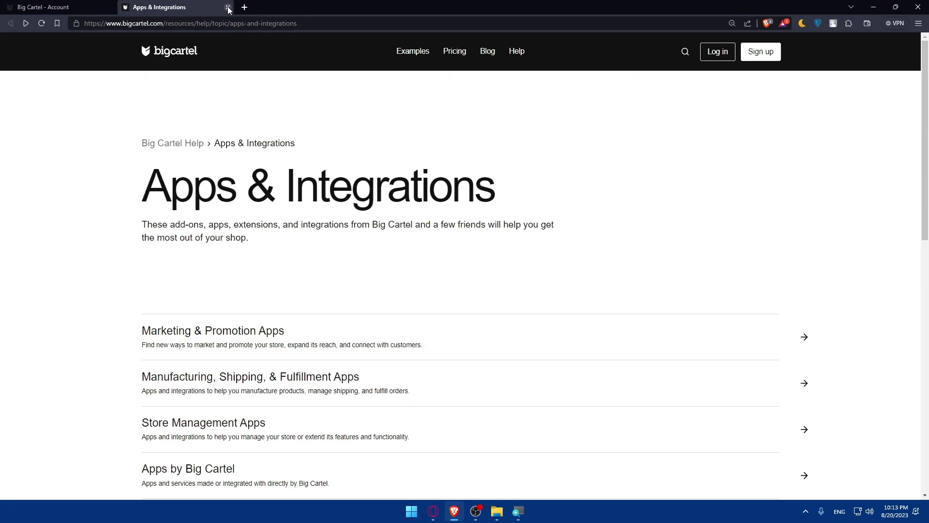
Close the help tab, go to the Get paid page and start connecting a PayPal account
left_click(228, 7)
scroll(443, 290, "up", 5)
scroll(452, 251, "up", 1)
scroll(387, 294, "down", 1)
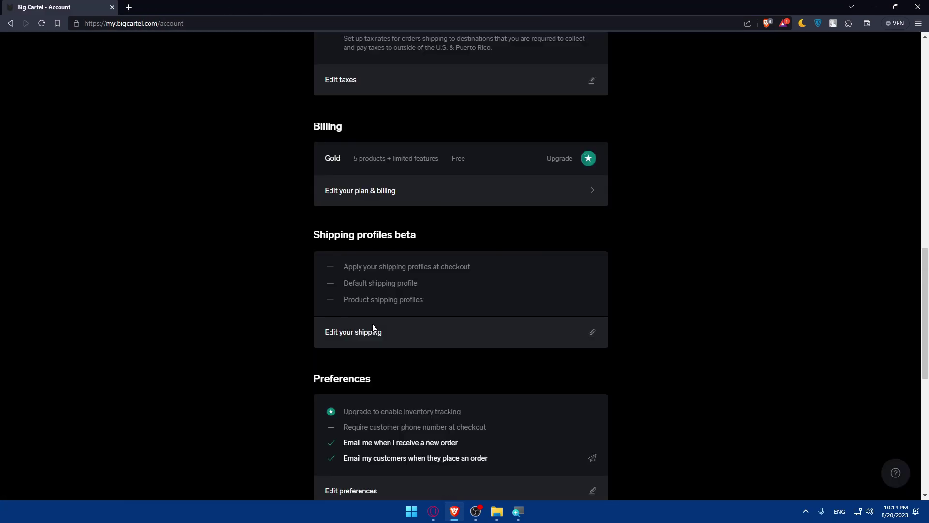
scroll(372, 324, "down", 2)
scroll(431, 330, "up", 2)
scroll(373, 326, "up", 4)
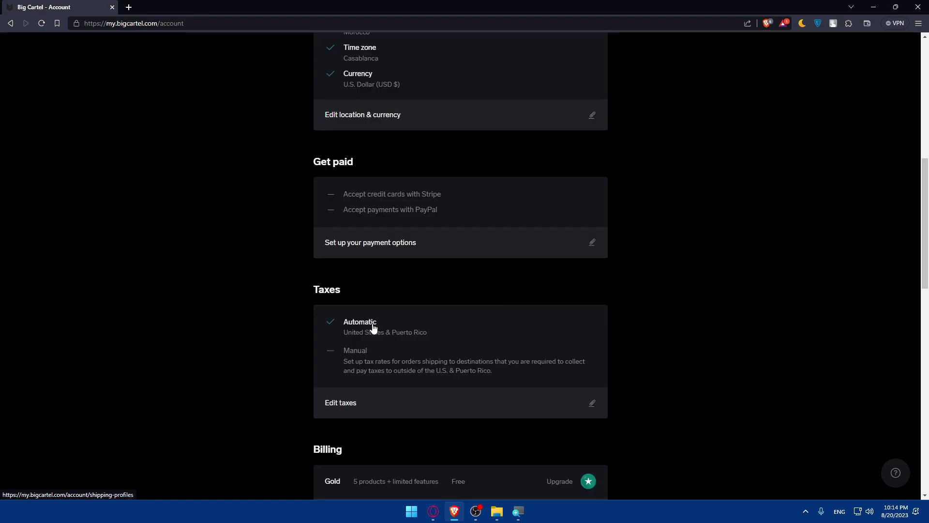
left_click(492, 254)
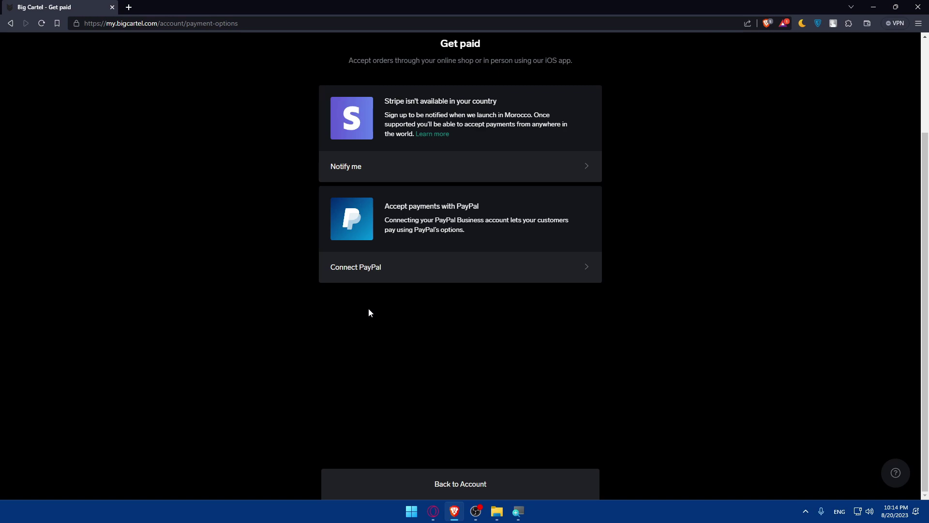
left_click(461, 273)
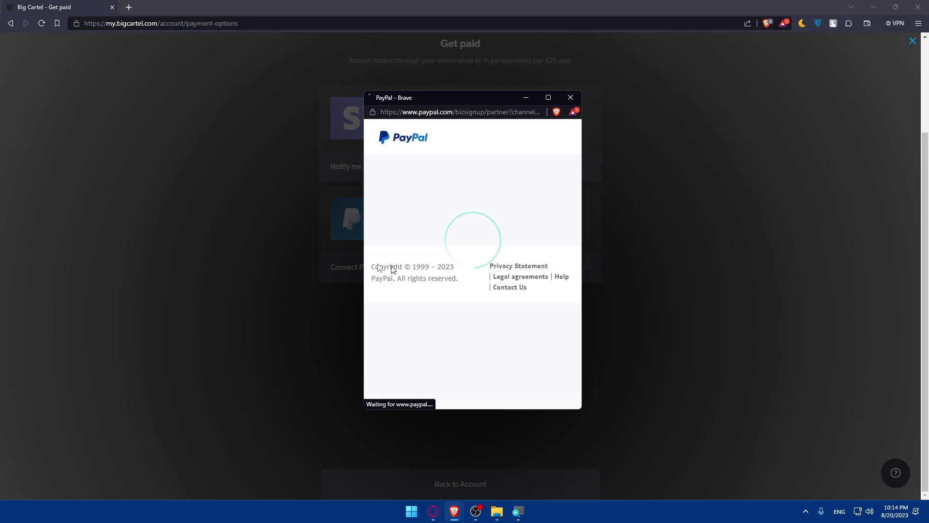
scroll(448, 305, "down", 1)
Try continuing the PayPal signup without an email, then close the connection window
left_click(462, 244)
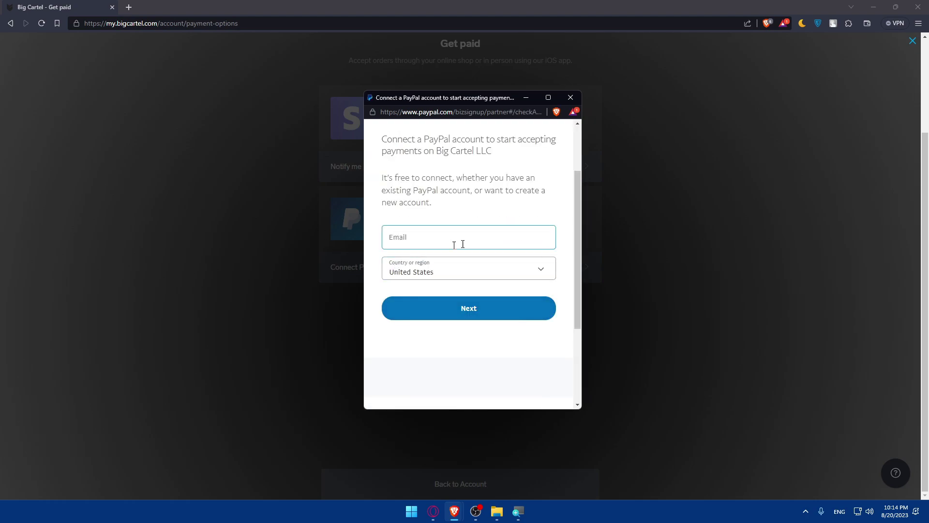
left_click(472, 269)
scroll(476, 271, "up", 1)
scroll(473, 275, "down", 1)
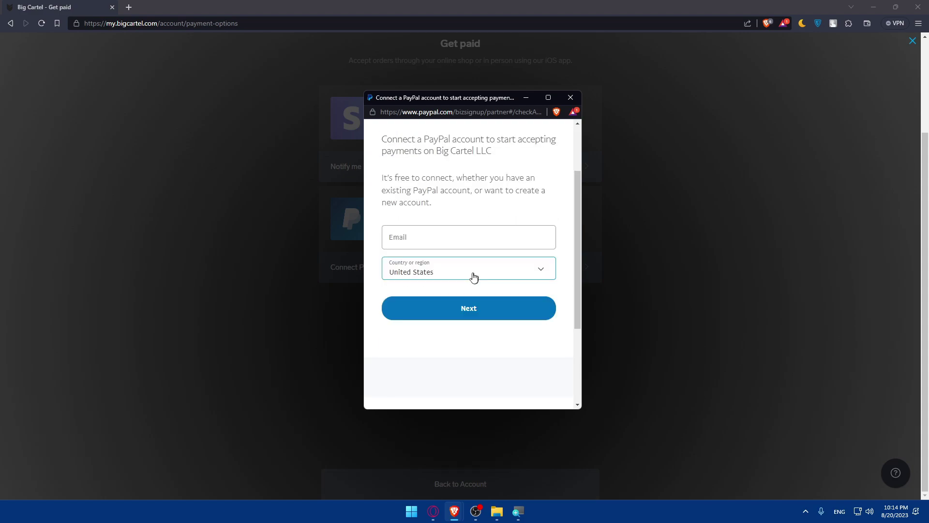
key("shift+Tab")
left_click(442, 305)
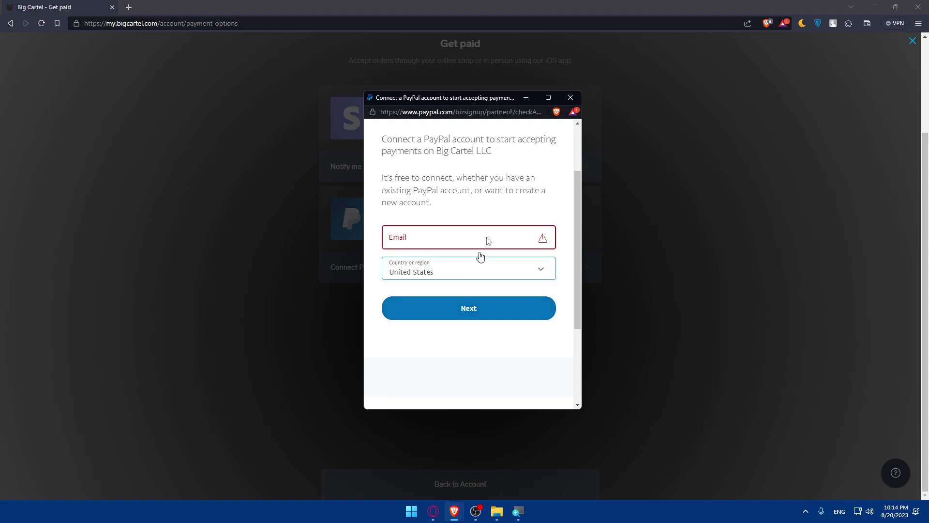
scroll(464, 240, "up", 1)
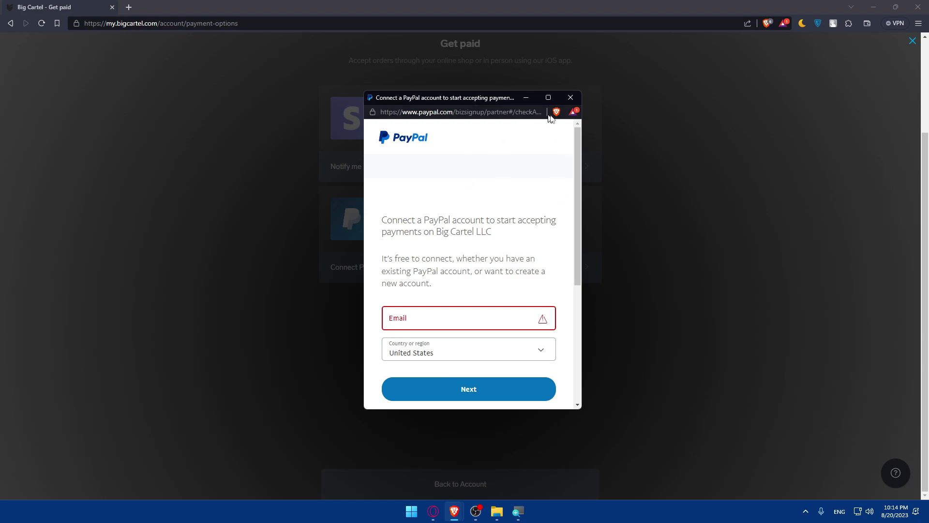
left_click(574, 98)
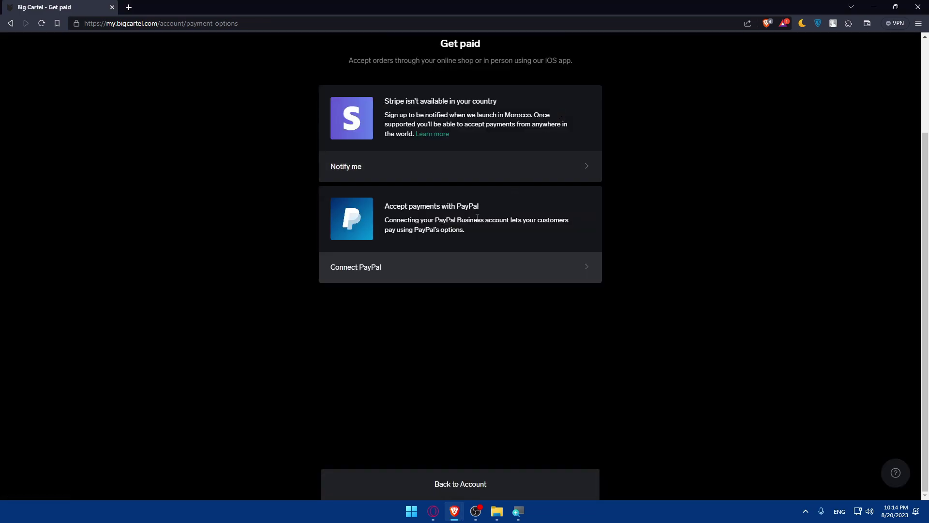
scroll(471, 228, "up", 2)
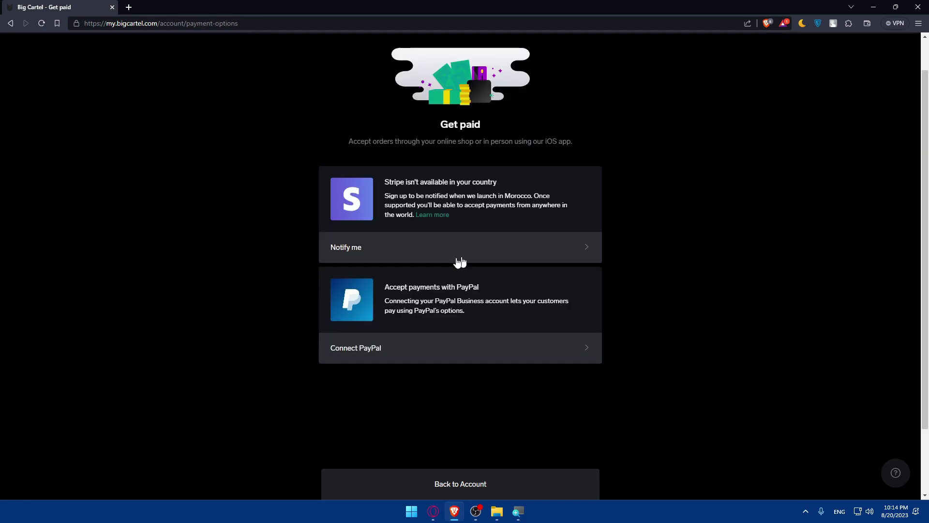
left_click(486, 255)
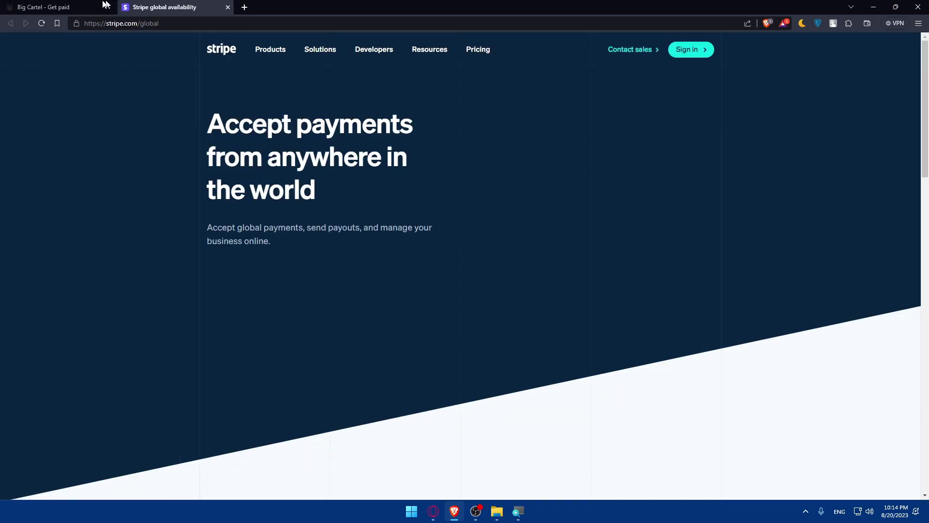
left_click(94, 6)
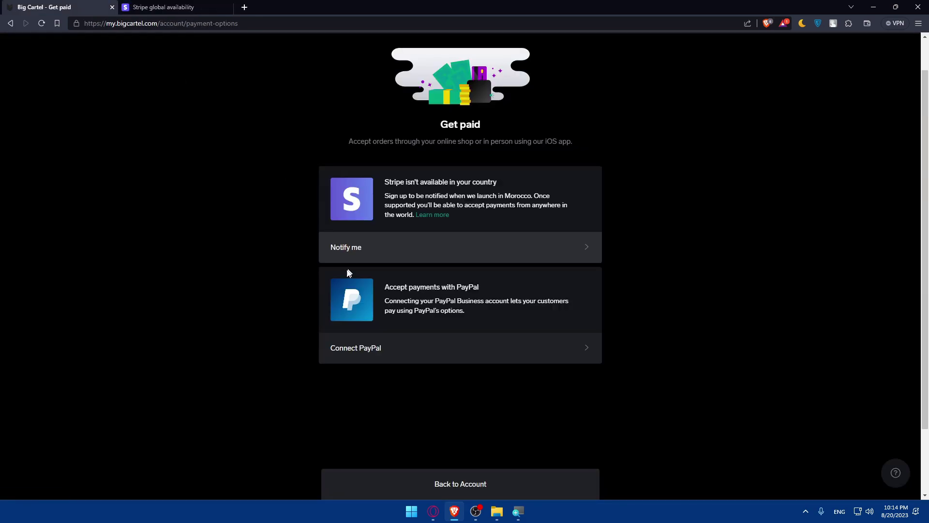
left_click(182, 6)
left_click(694, 54)
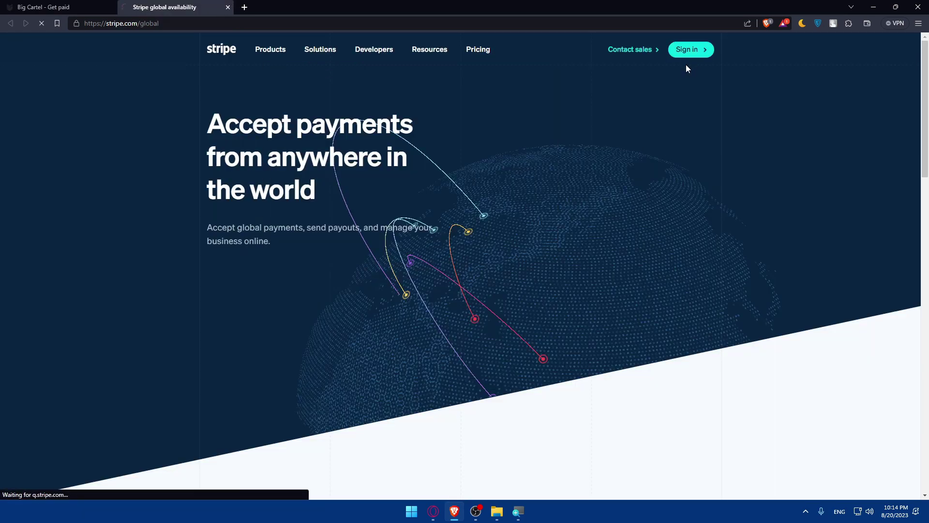
left_click(65, 7)
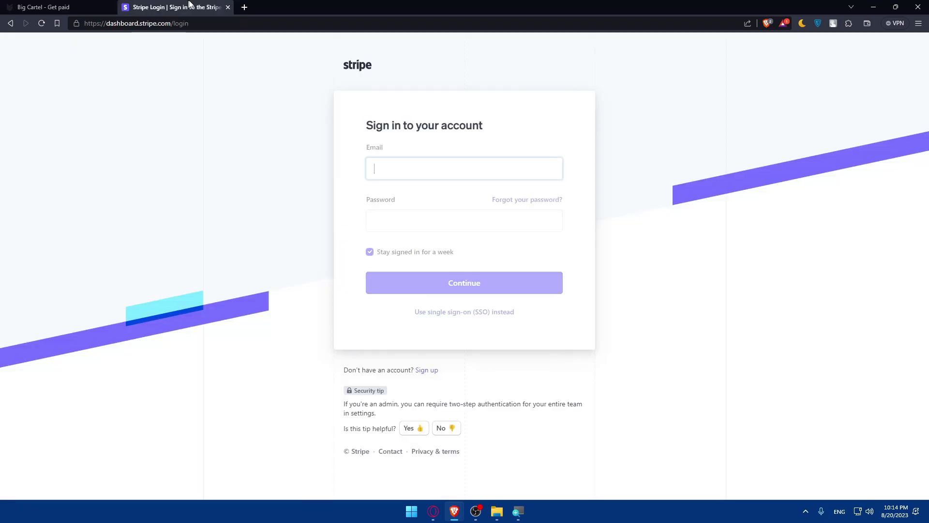
left_click(451, 168)
left_click(449, 196)
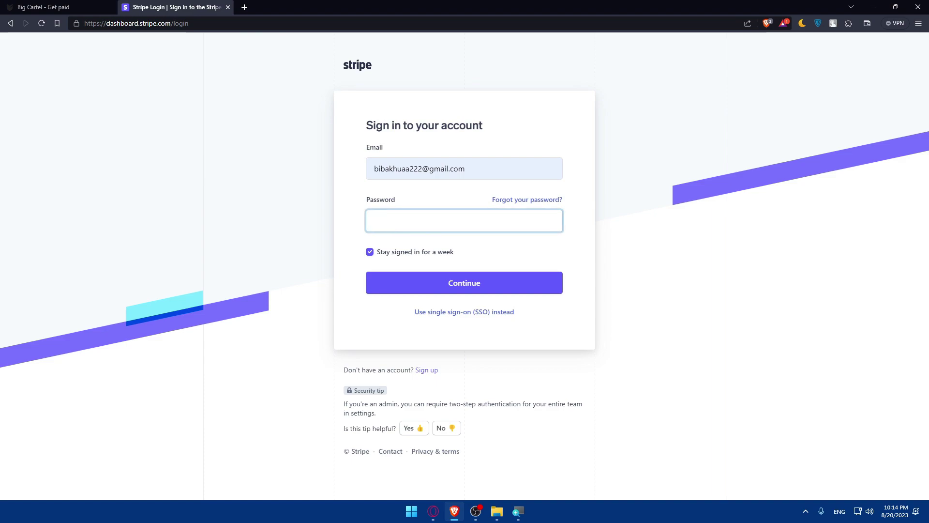
type("••")
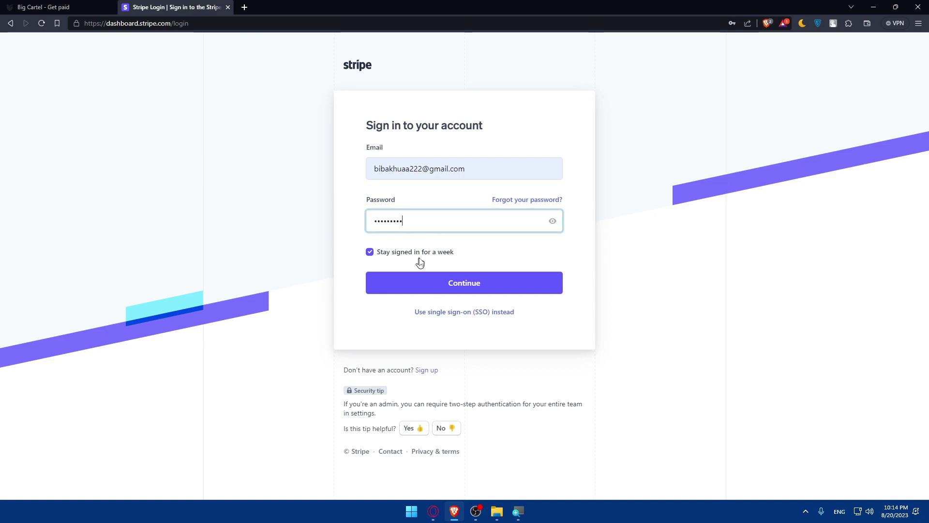
left_click(427, 274)
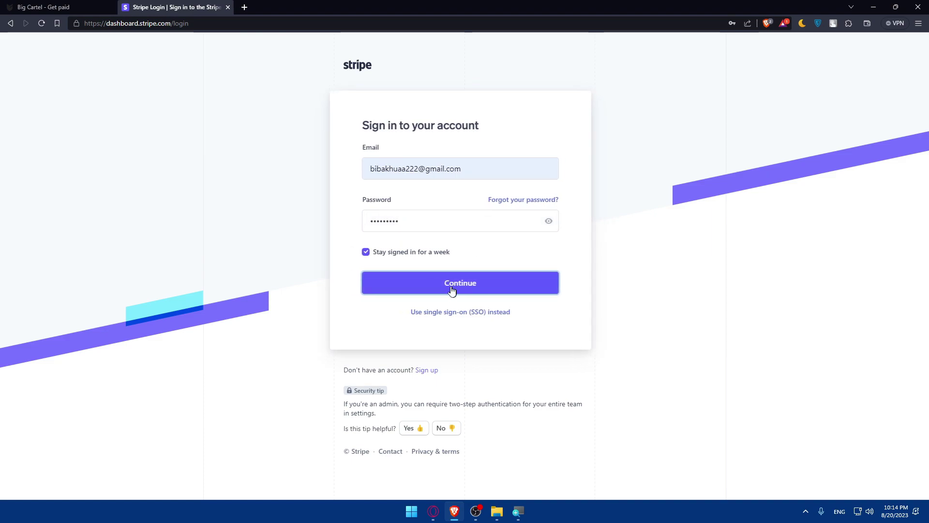
type("•")
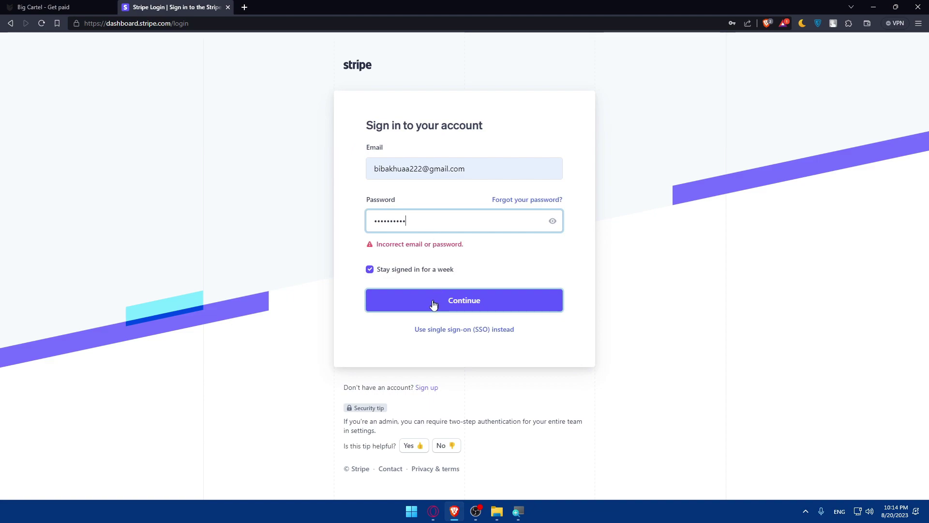
left_click(434, 305)
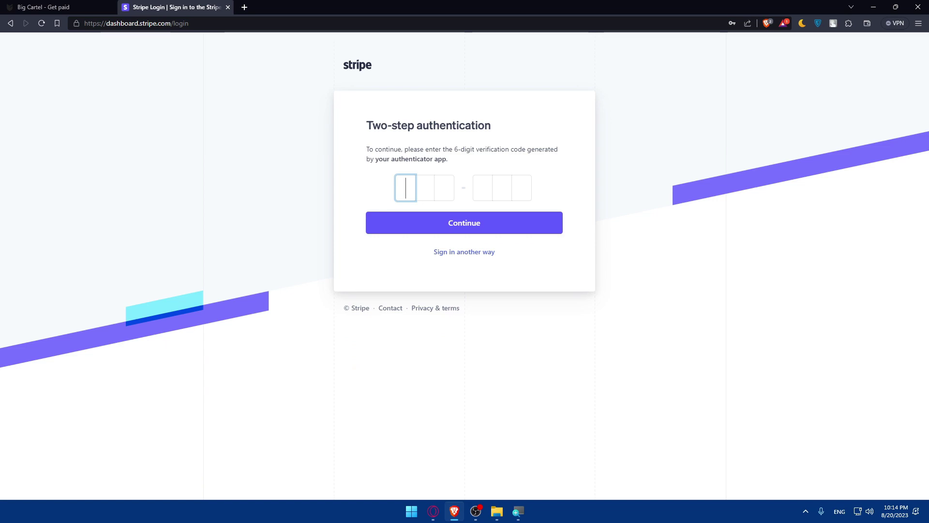
left_click(448, 251)
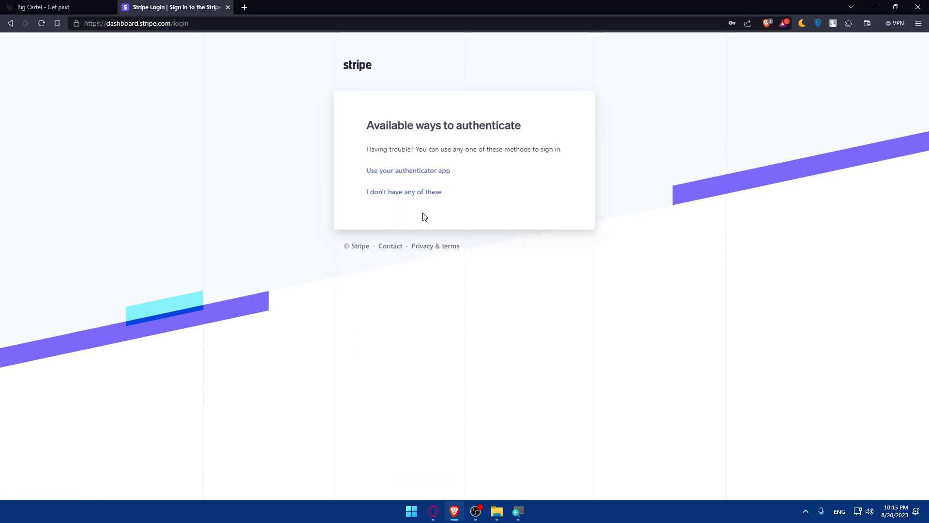
left_click(403, 193)
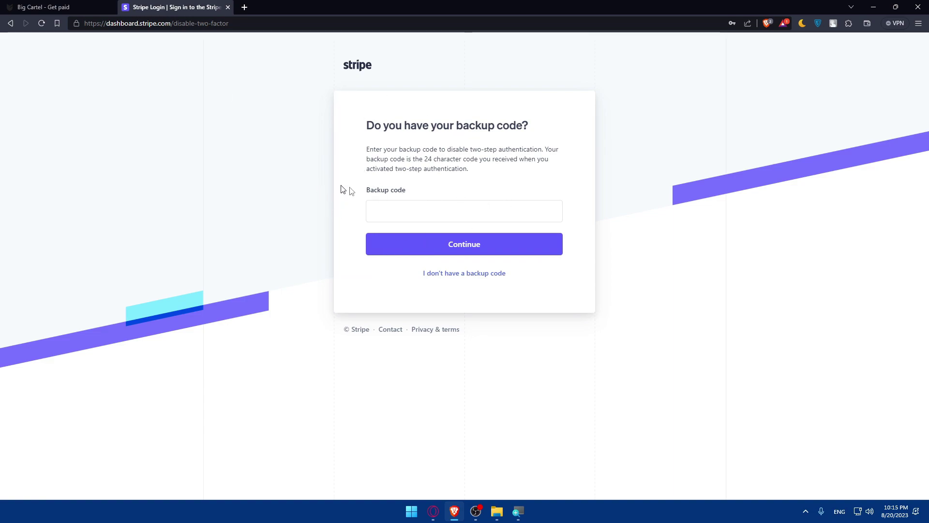
left_click(16, 22)
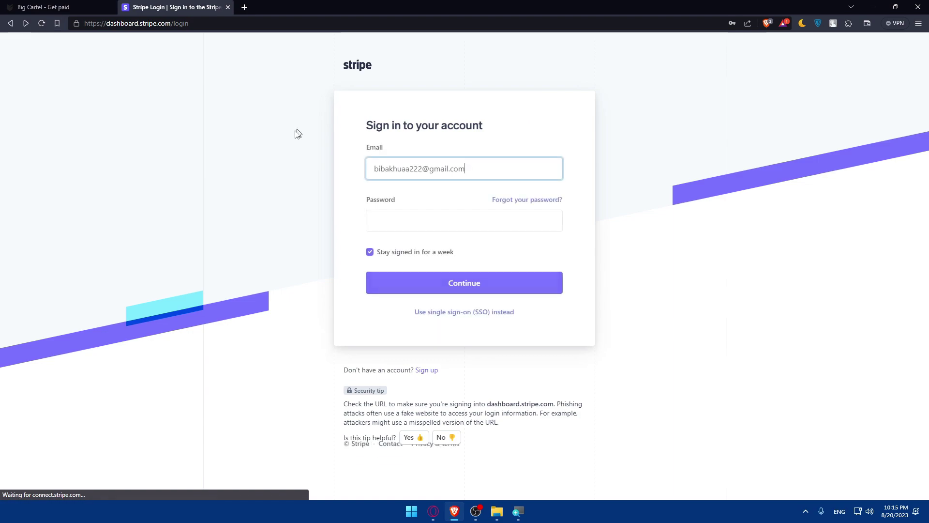
left_click(227, 8)
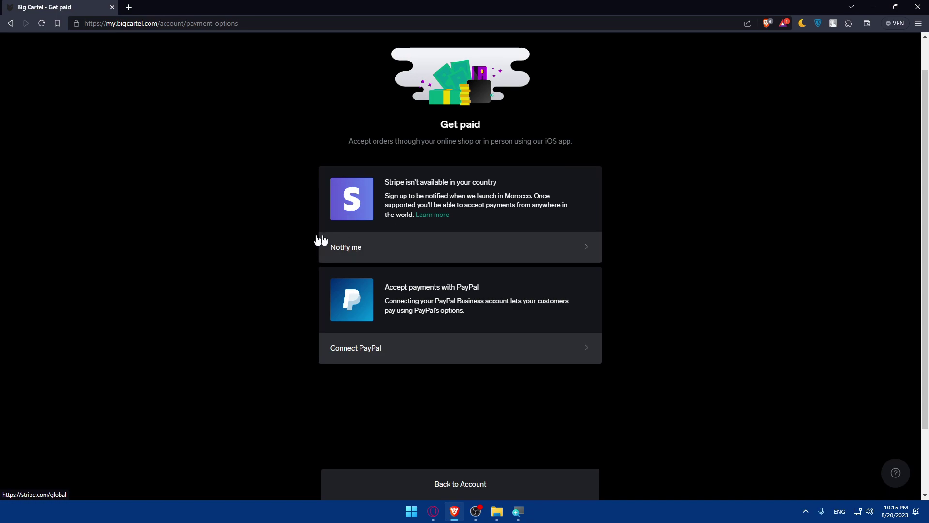
Go back from the payment options to the Account page
left_click(10, 23)
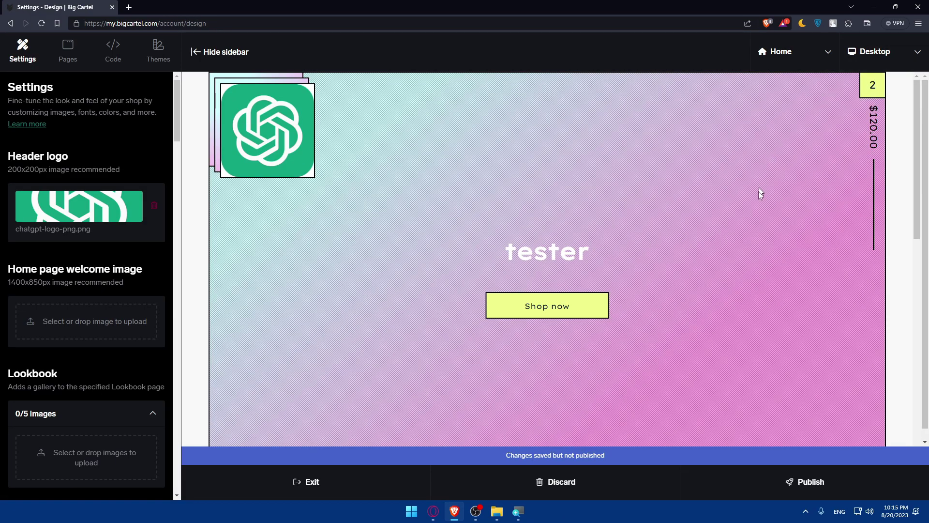
scroll(758, 191, "down", 2)
scroll(757, 200, "down", 1)
left_click(873, 85)
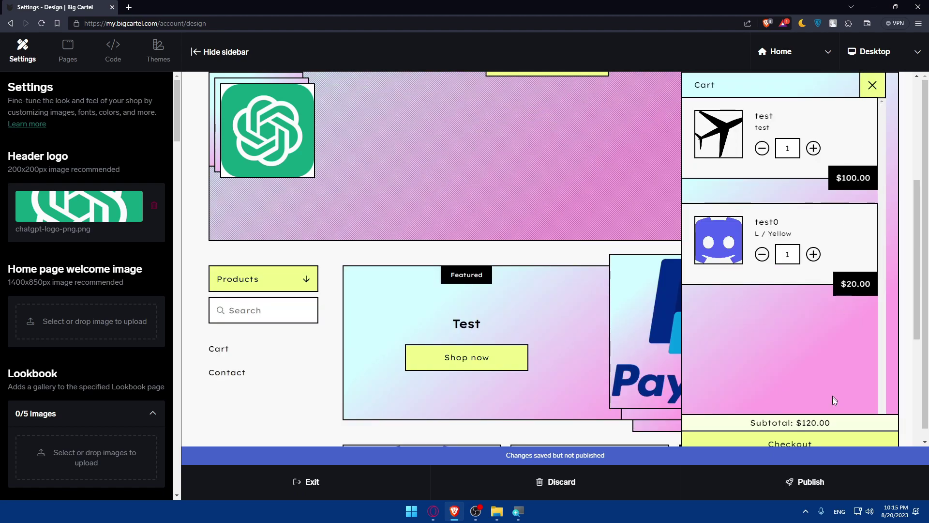
left_click(798, 440)
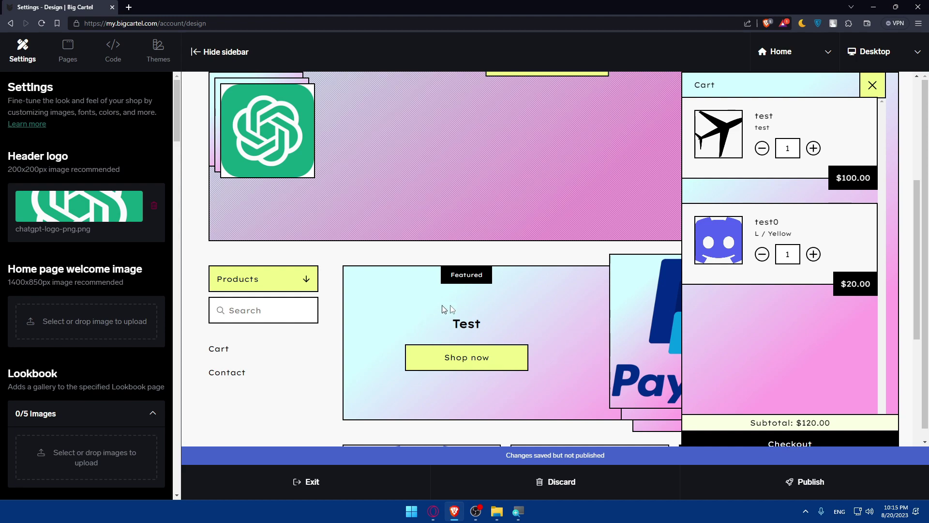
scroll(646, 334, "down", 1)
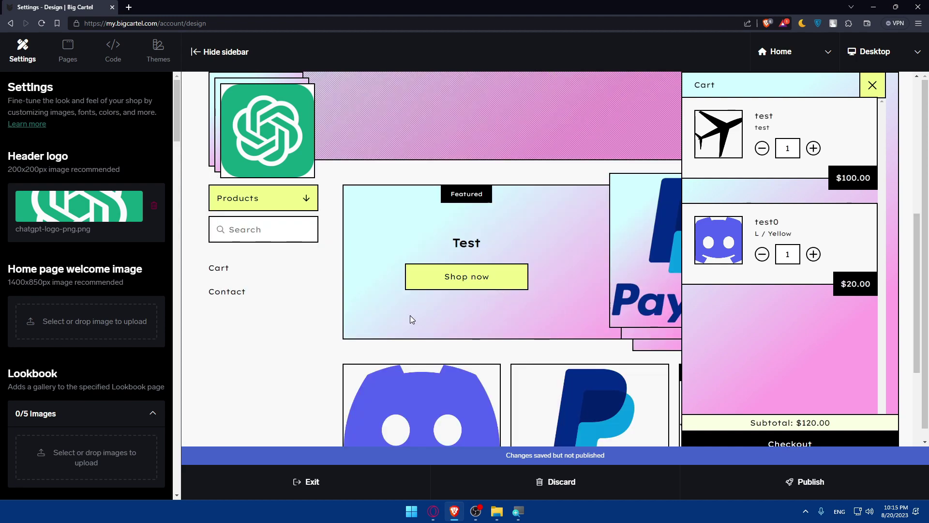
scroll(333, 338, "down", 2)
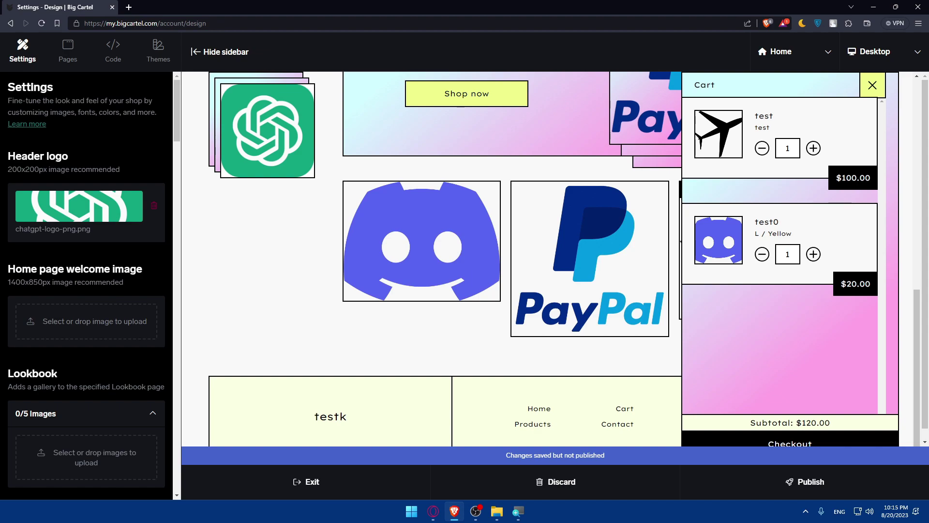
left_click(882, 51)
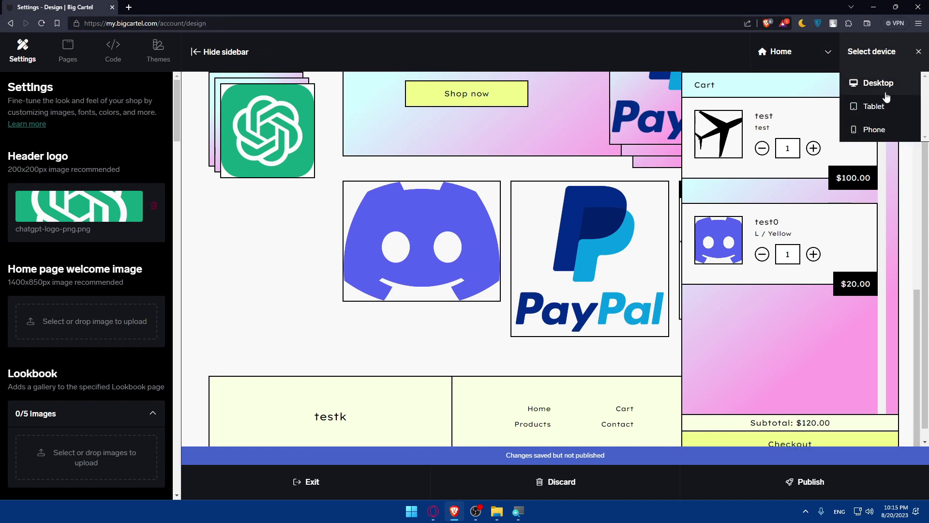
left_click(868, 103)
left_click(900, 55)
left_click(875, 129)
left_click(882, 53)
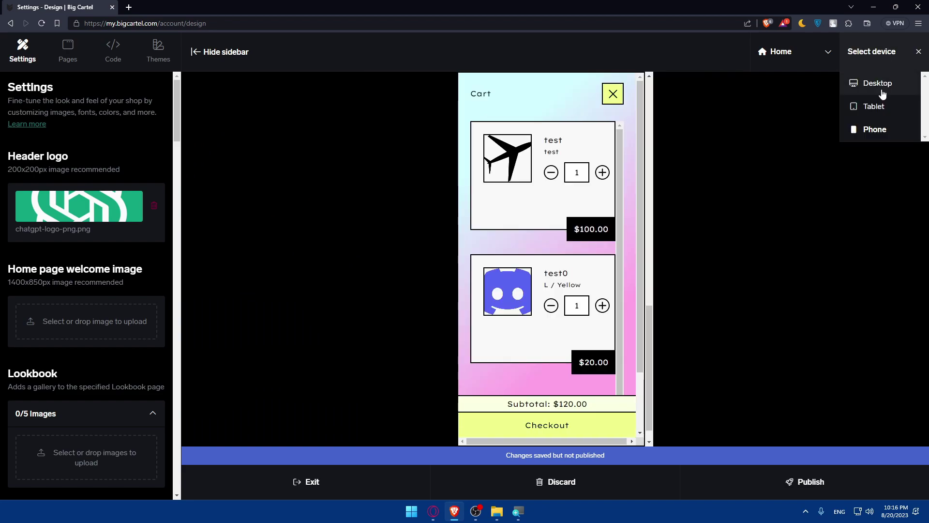
left_click(878, 84)
left_click(876, 85)
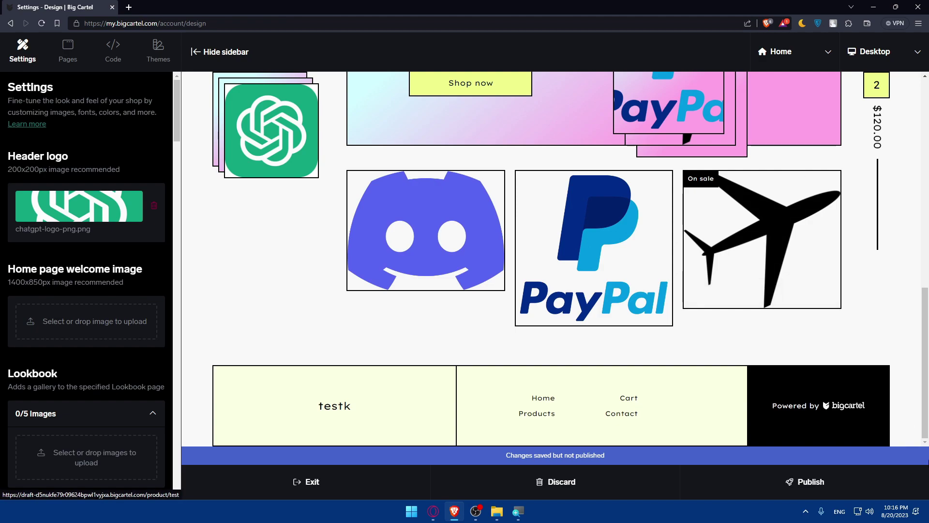
left_click(328, 491)
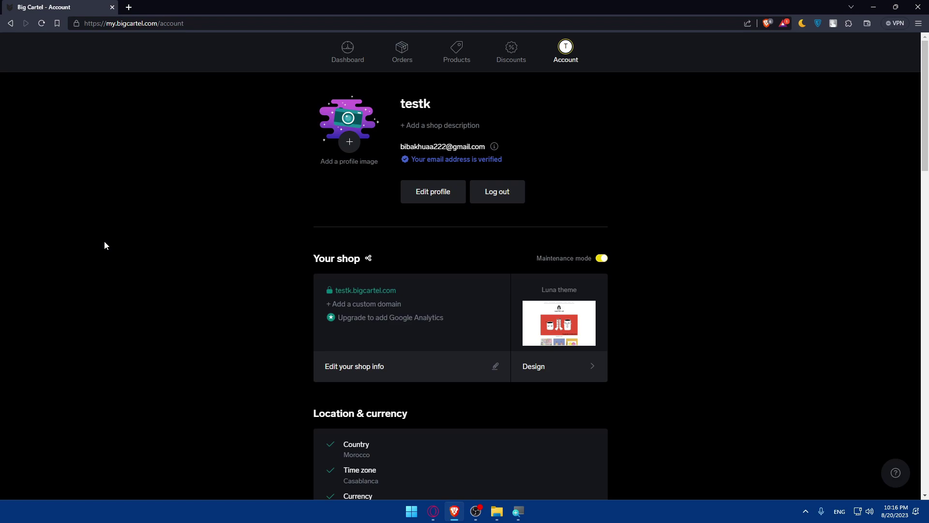
Choose 'Ask us a question' from the ? help menu, view the help site, then close the Help tab
left_click(894, 473)
left_click(826, 433)
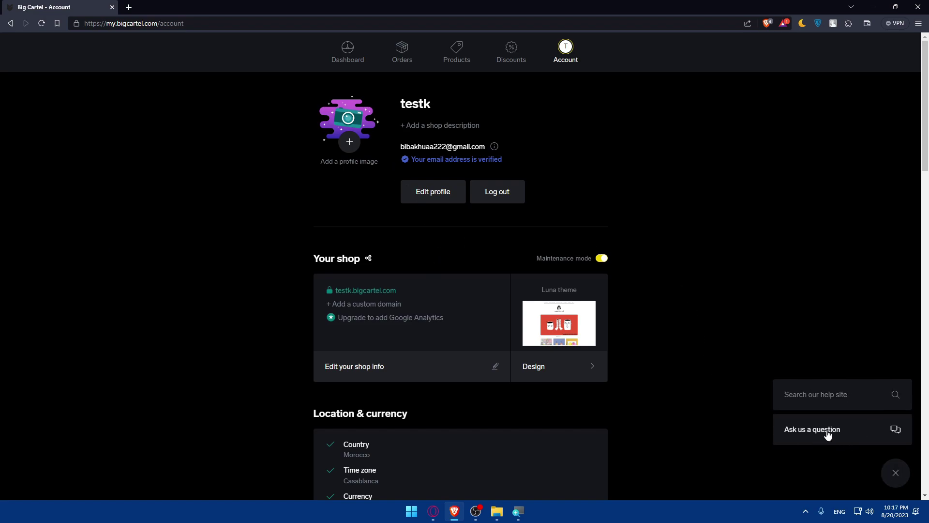
left_click(733, 166)
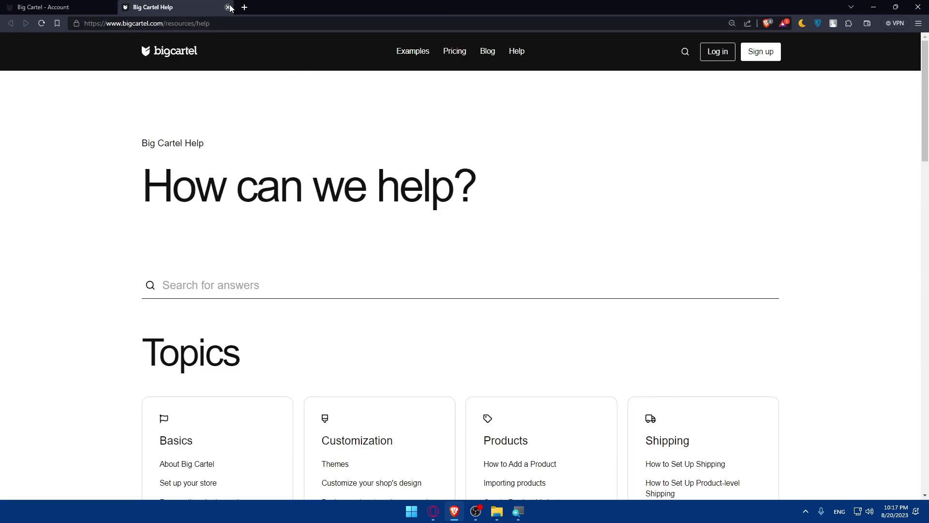
left_click(228, 7)
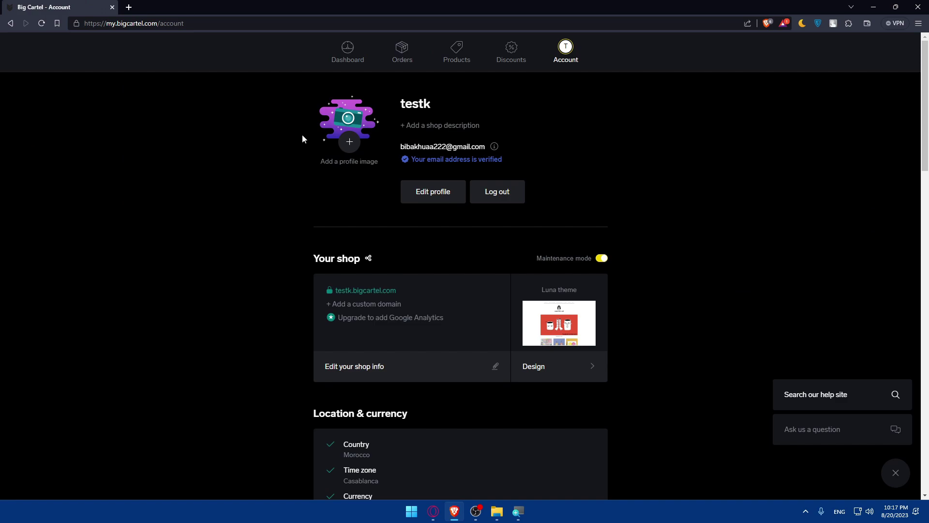